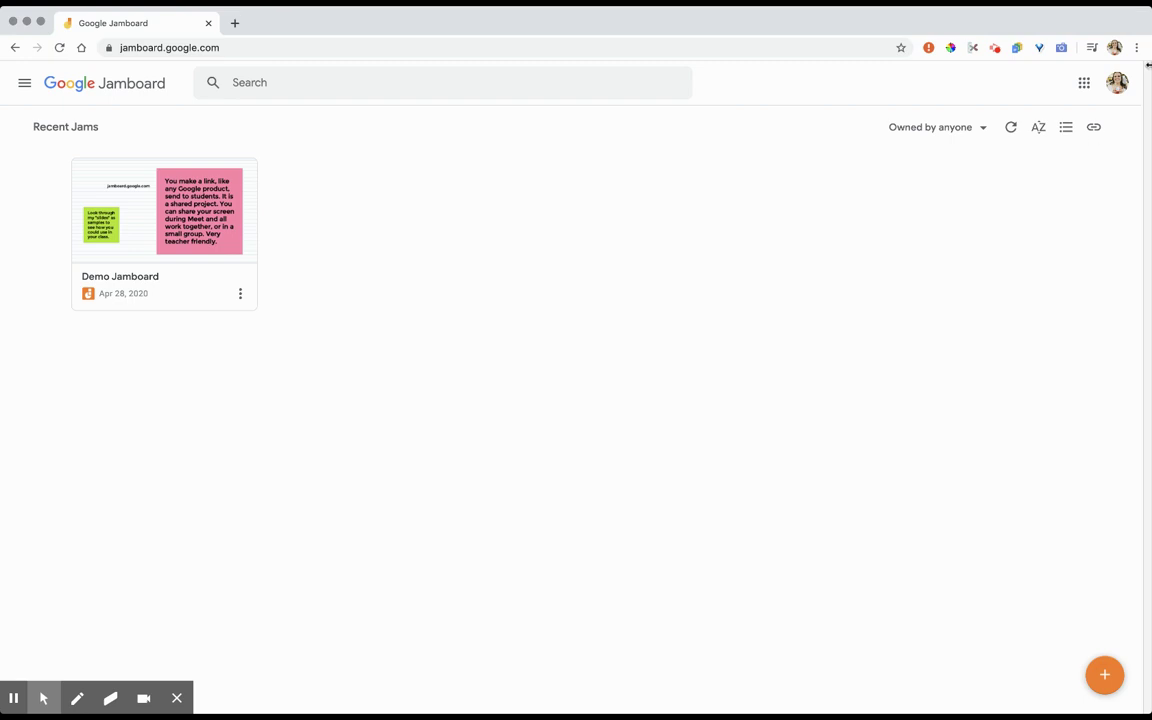
# Step: Look through the Google apps list for Jamboard and check the site's web address
pyautogui.click(1085, 82)
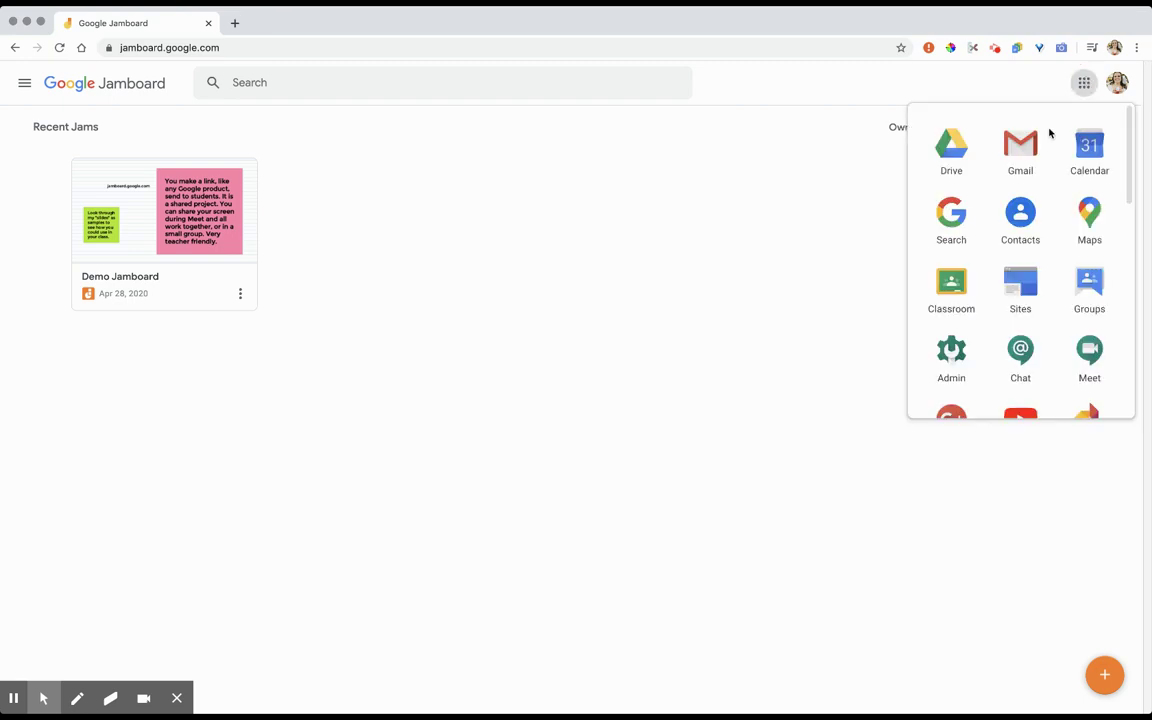
pyautogui.scroll(-3, 1036, 158)
pyautogui.scroll(-5, 1036, 158)
pyautogui.scroll(-2, 1040, 123)
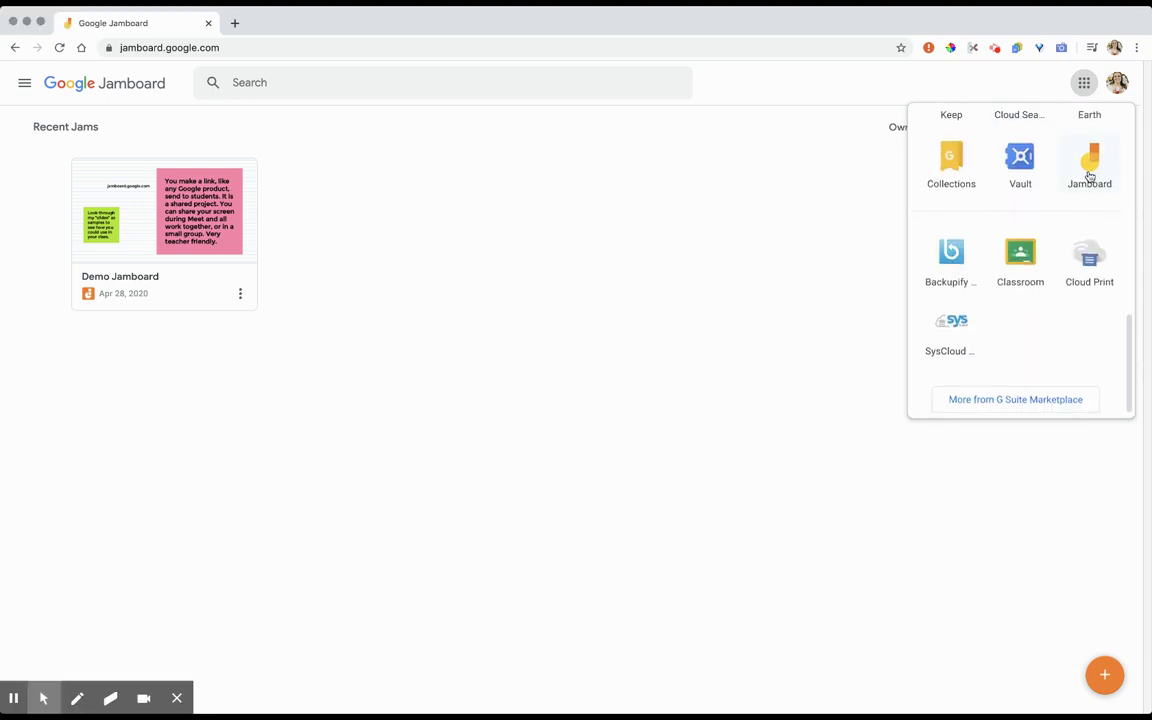
pyautogui.click(472, 126)
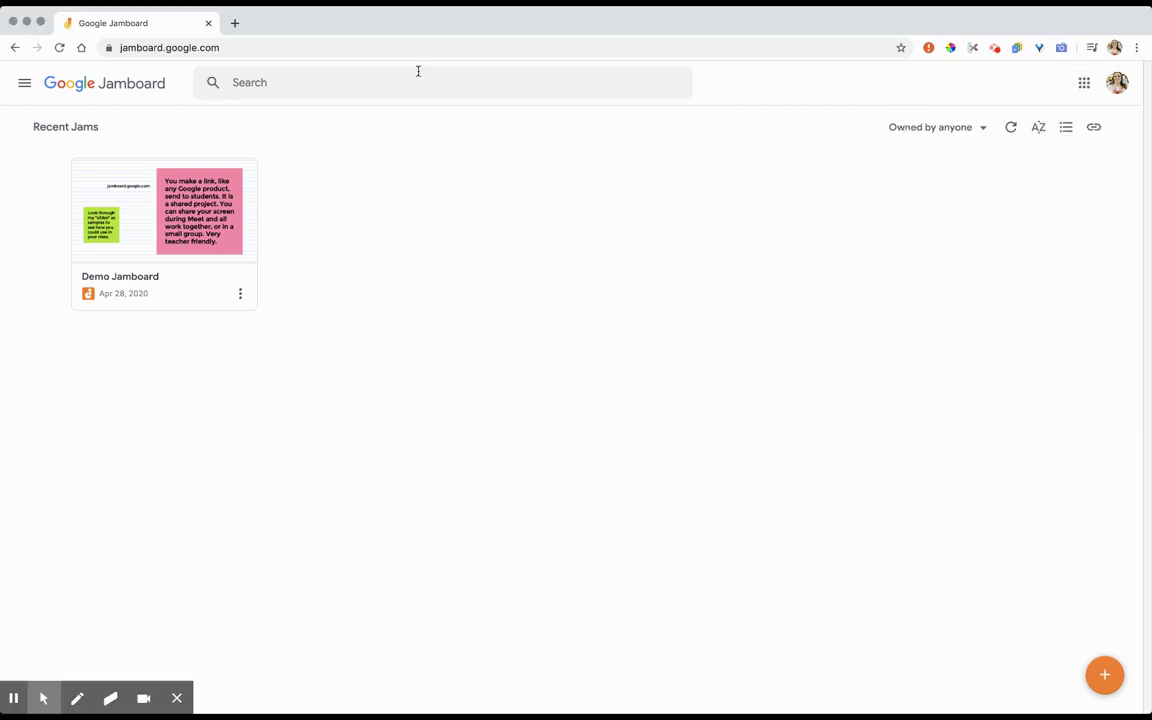
pyautogui.click(394, 49)
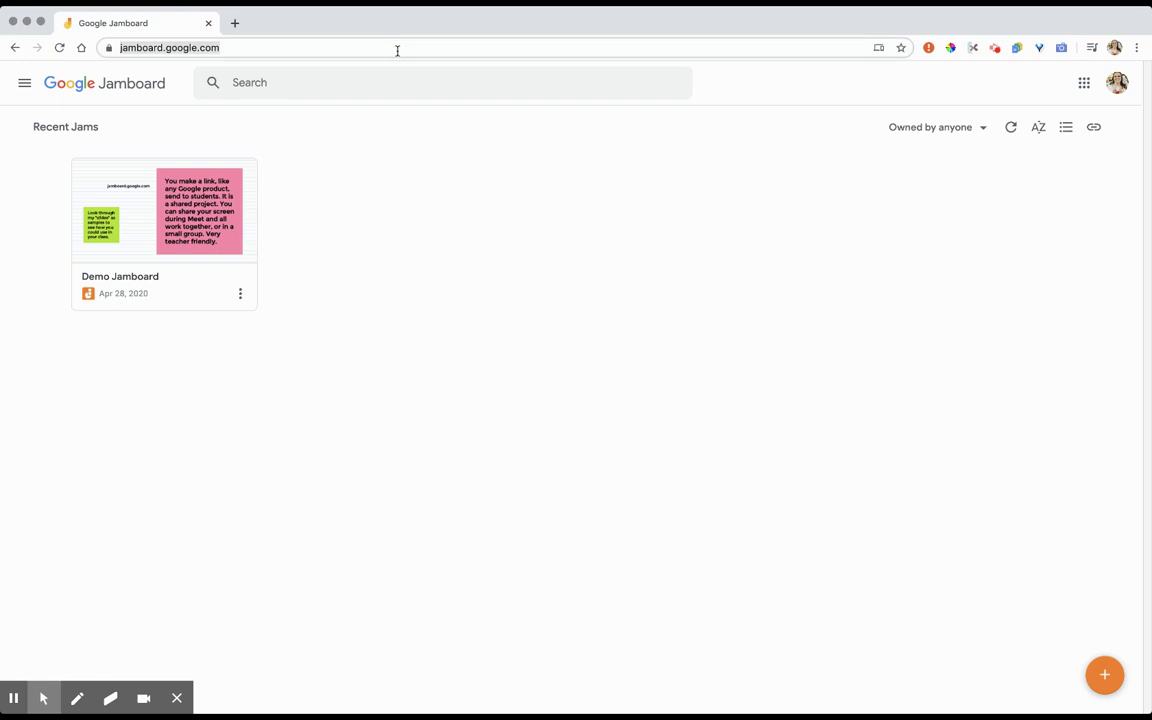
# Step: Create a new blank jam
pyautogui.click(1105, 675)
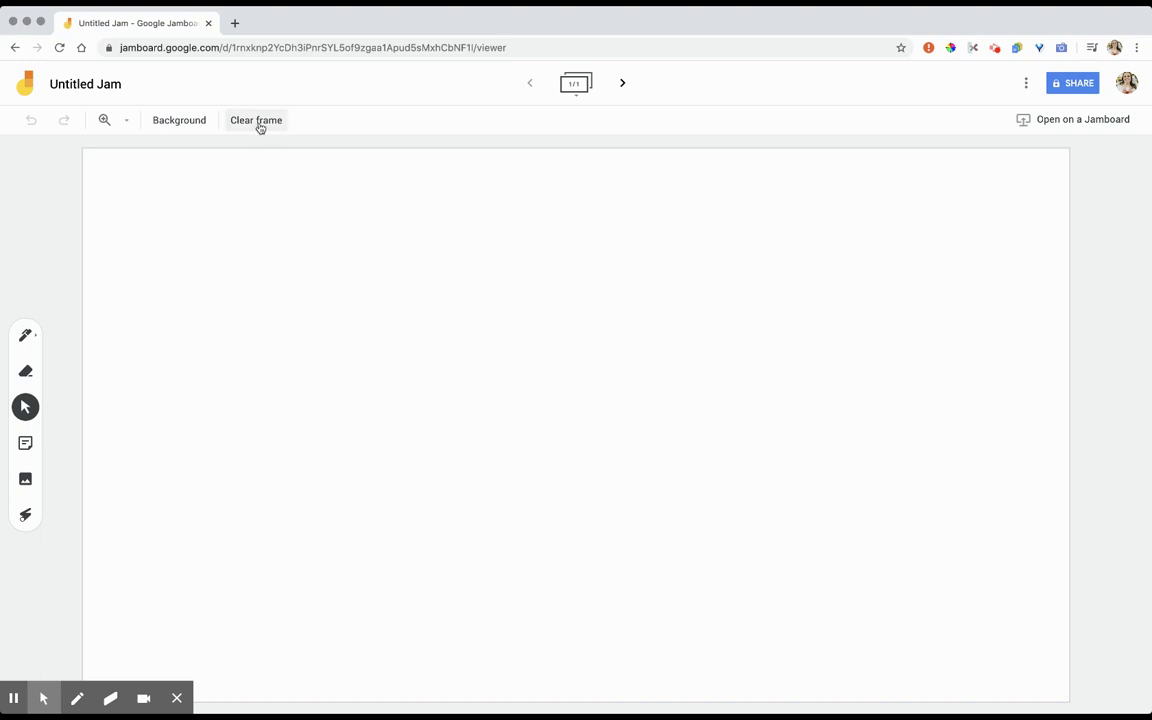
# Step: Try the dotted, grid and black backgrounds on the frame and return to plain white
pyautogui.click(181, 121)
pyautogui.click(190, 155)
pyautogui.click(185, 121)
pyautogui.click(237, 149)
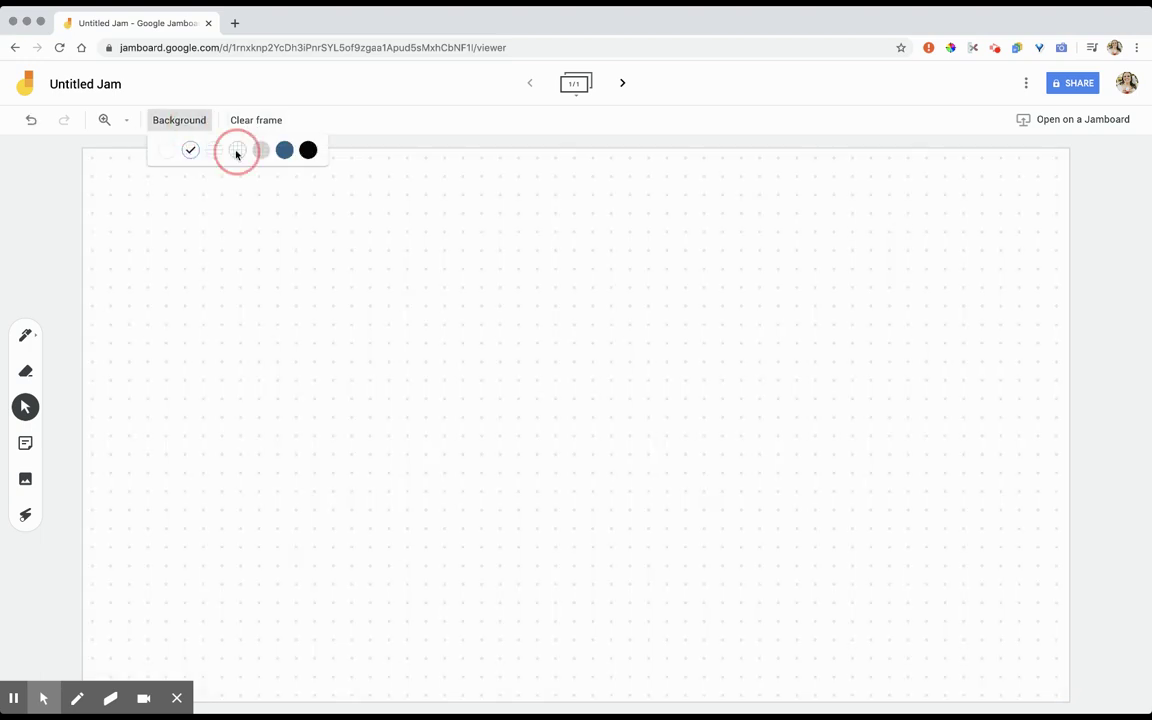
pyautogui.click(180, 120)
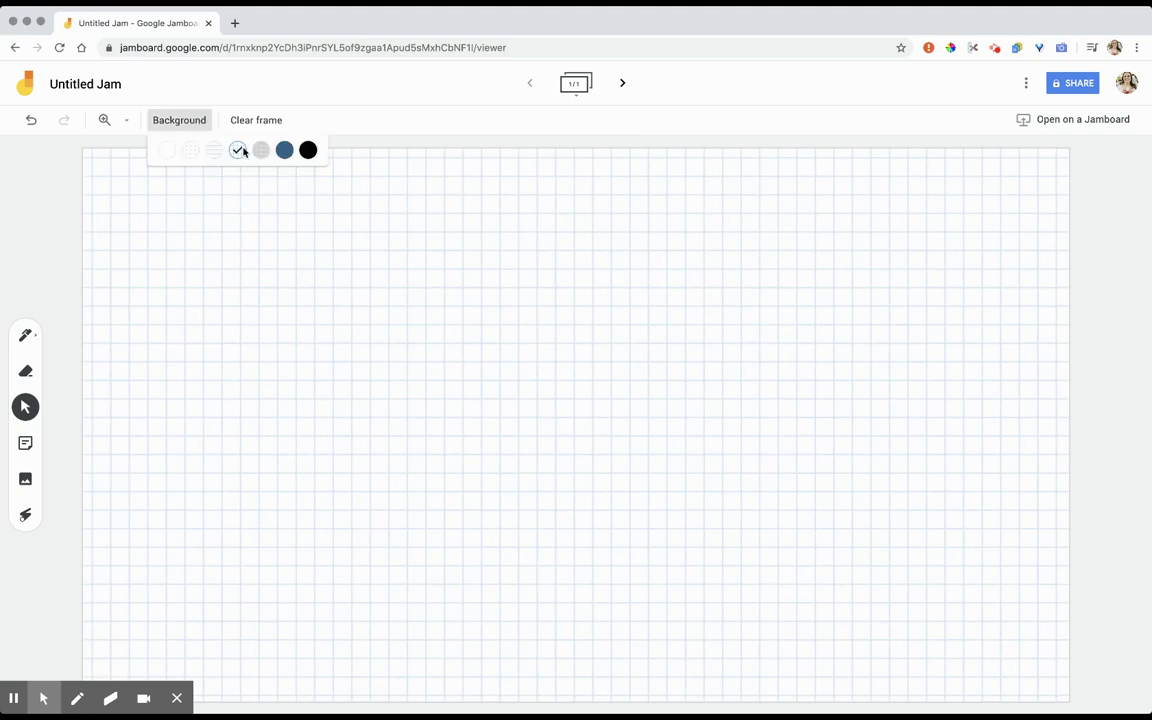
pyautogui.click(285, 149)
pyautogui.click(235, 122)
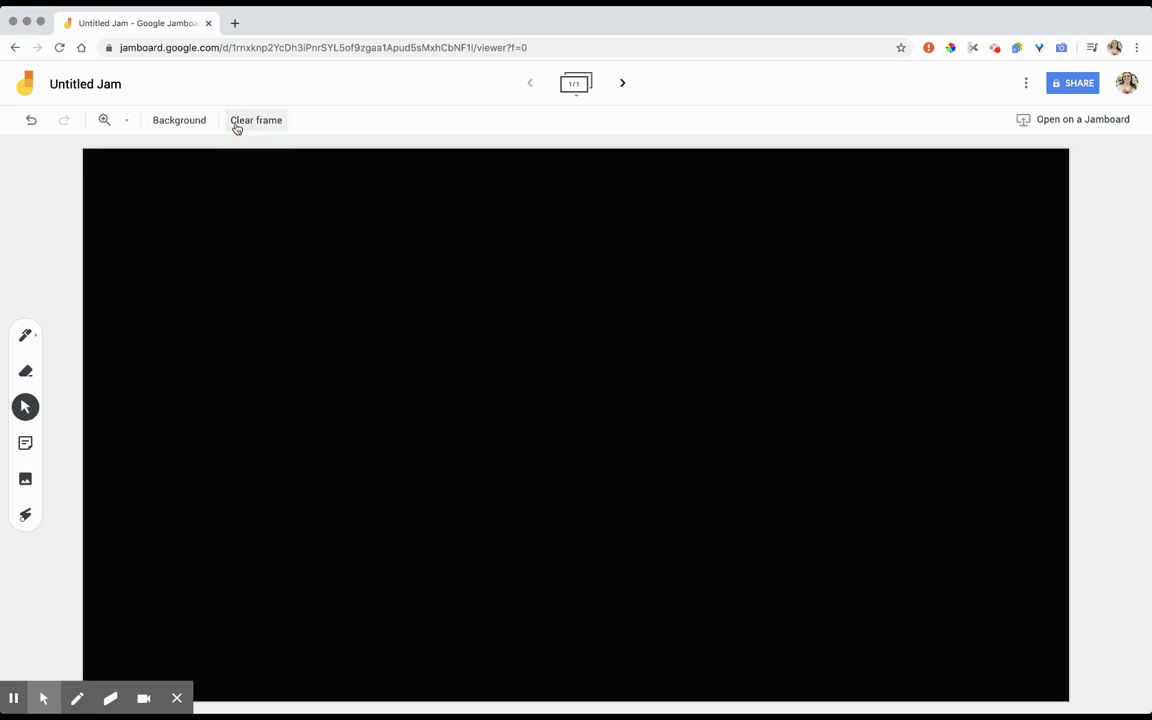
pyautogui.click(195, 120)
pyautogui.click(166, 150)
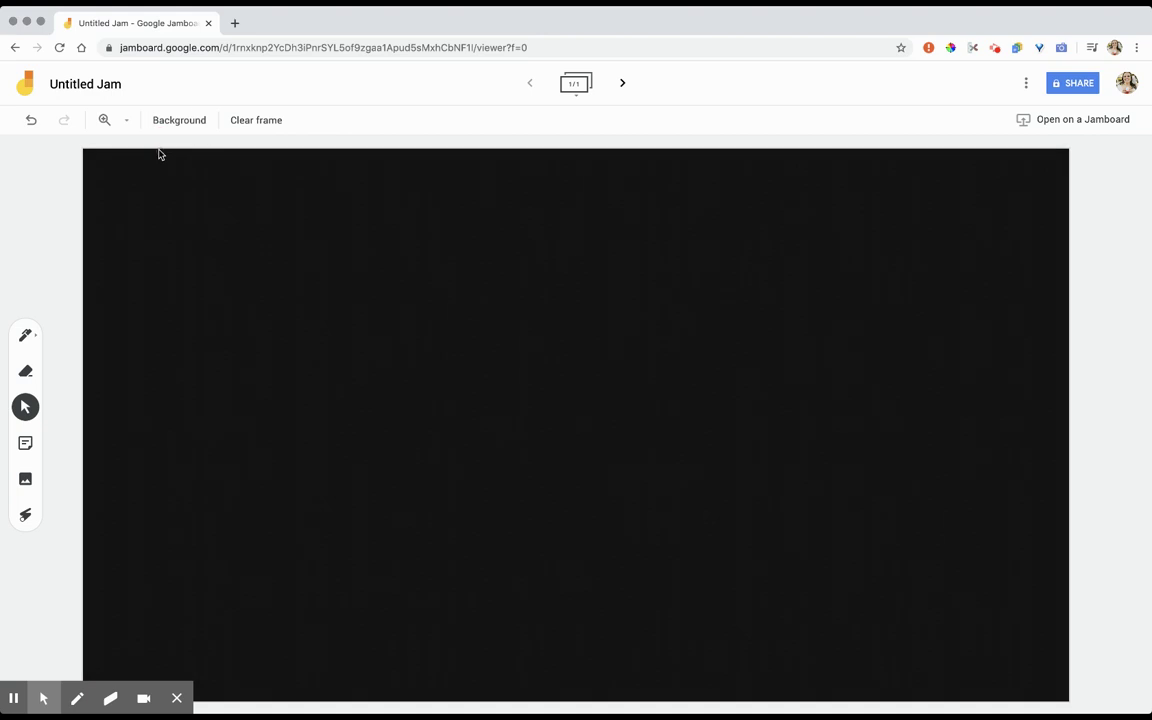
# Step: Look over the drawing tool types and colours, and try selecting the marker, Eraser and Select tools
pyautogui.click(26, 338)
pyautogui.click(26, 336)
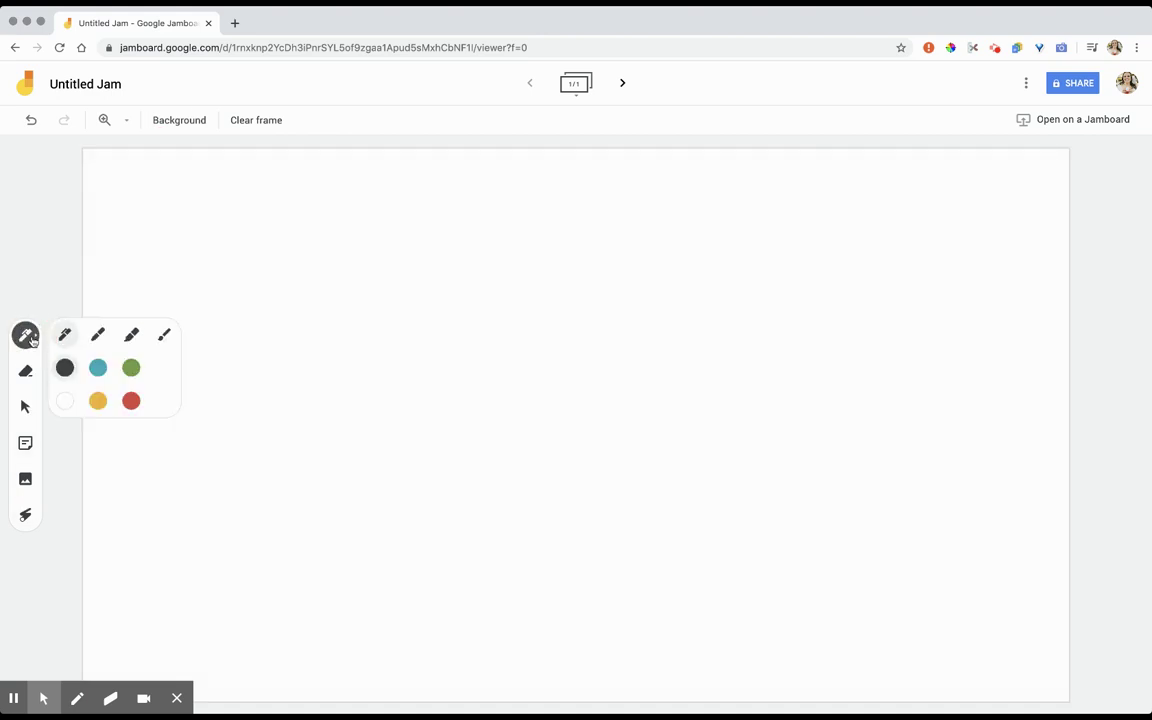
pyautogui.click(98, 334)
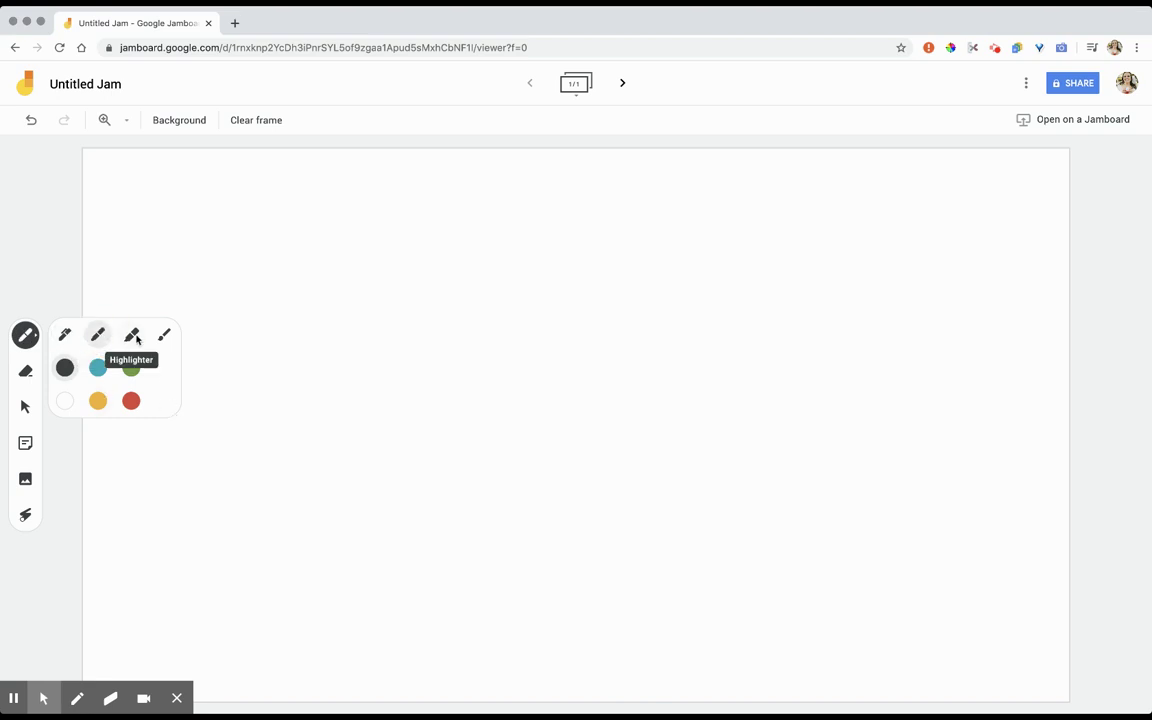
pyautogui.click(27, 372)
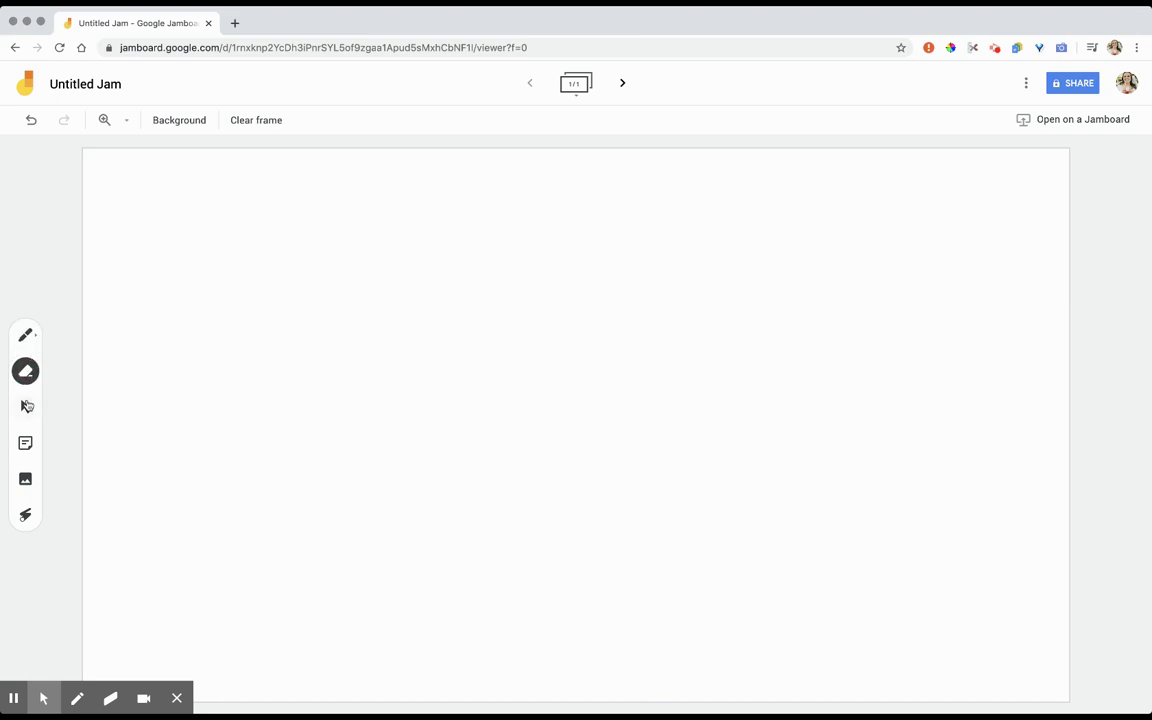
pyautogui.click(26, 407)
# Step: Add a light blue sticky note reading "Hello" to the frame
pyautogui.click(27, 450)
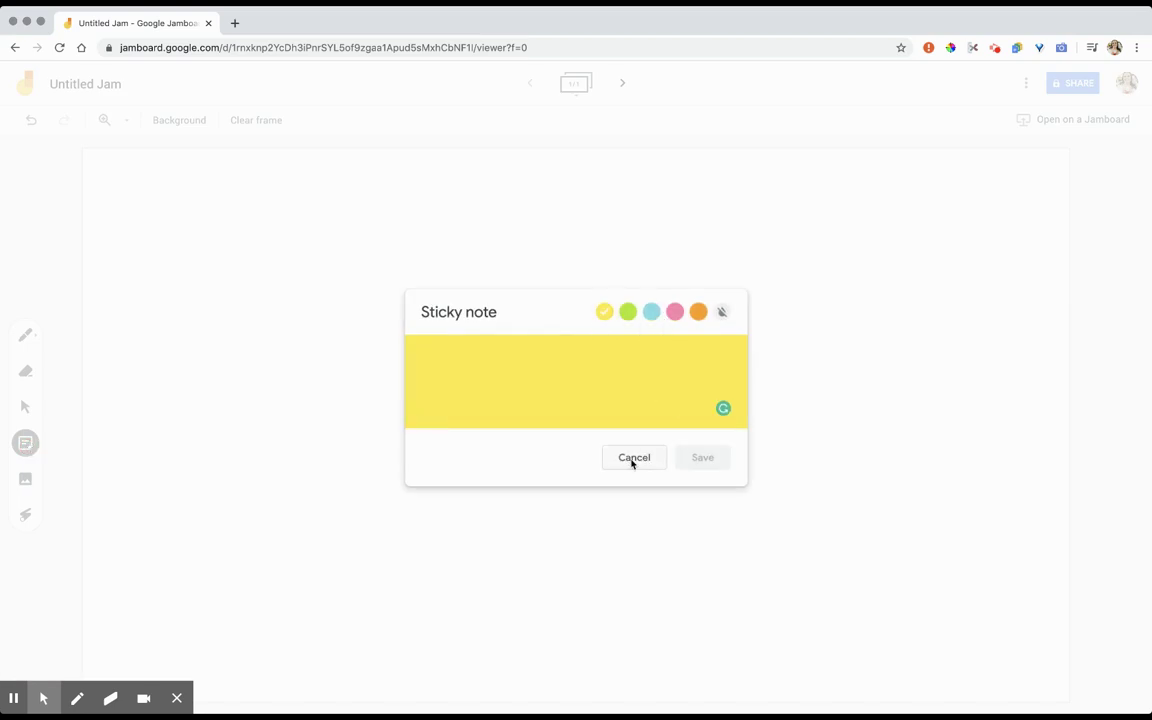
pyautogui.write('Hello')
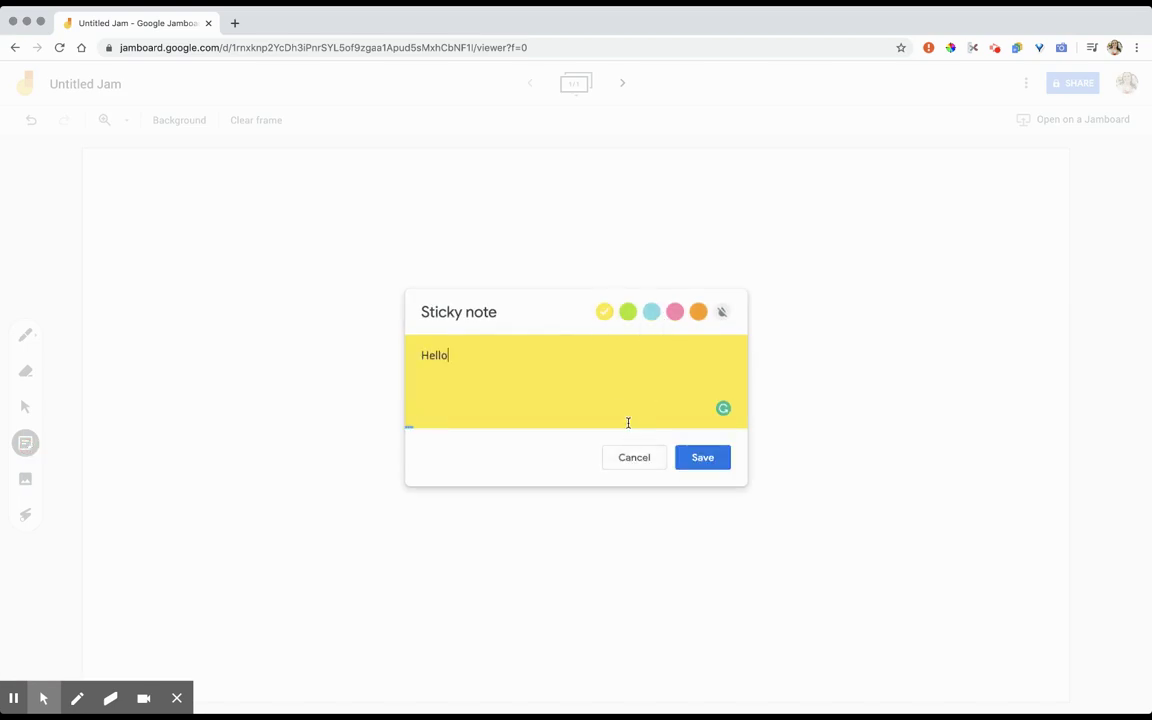
pyautogui.click(651, 311)
pyautogui.click(702, 457)
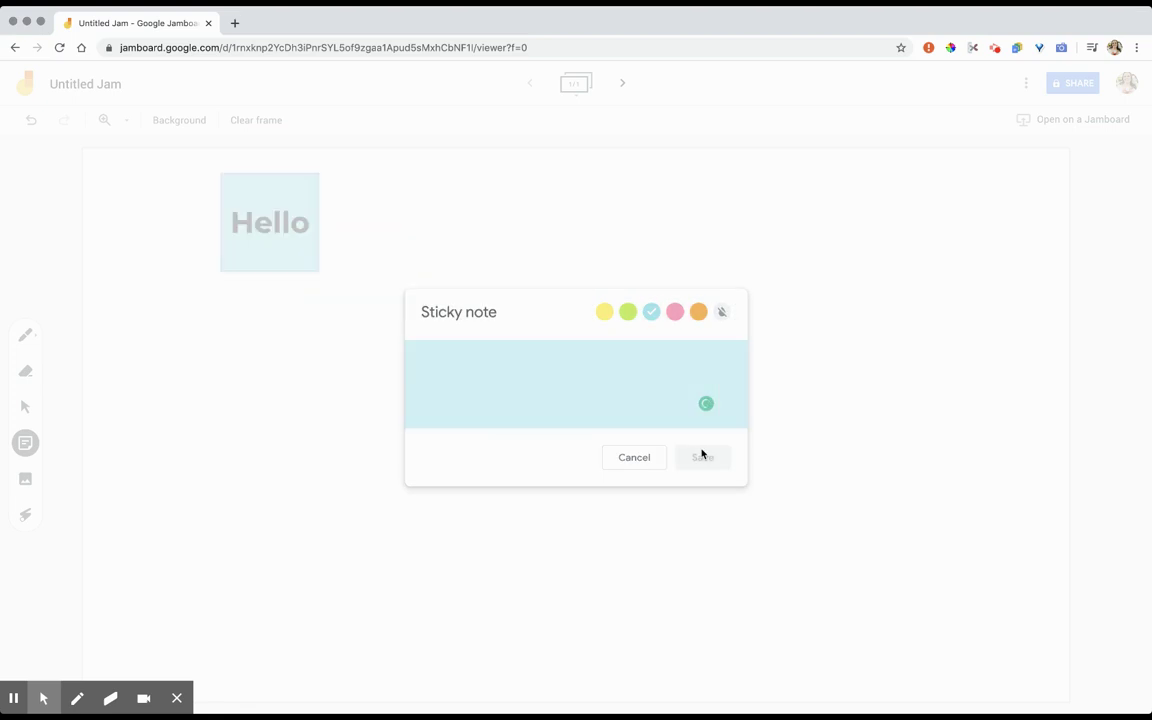
pyautogui.click(624, 459)
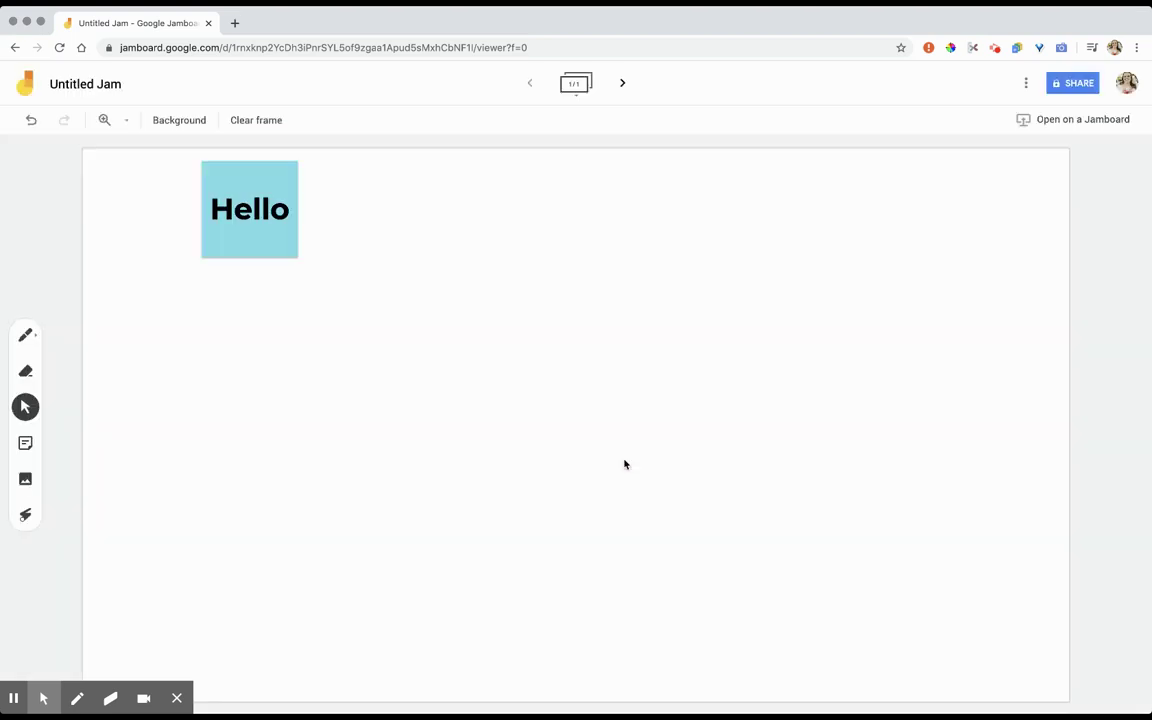
# Step: Examine the image sources for insertion, including Upload, Google Image Search and Google Drive, without adding an image
pyautogui.click(26, 480)
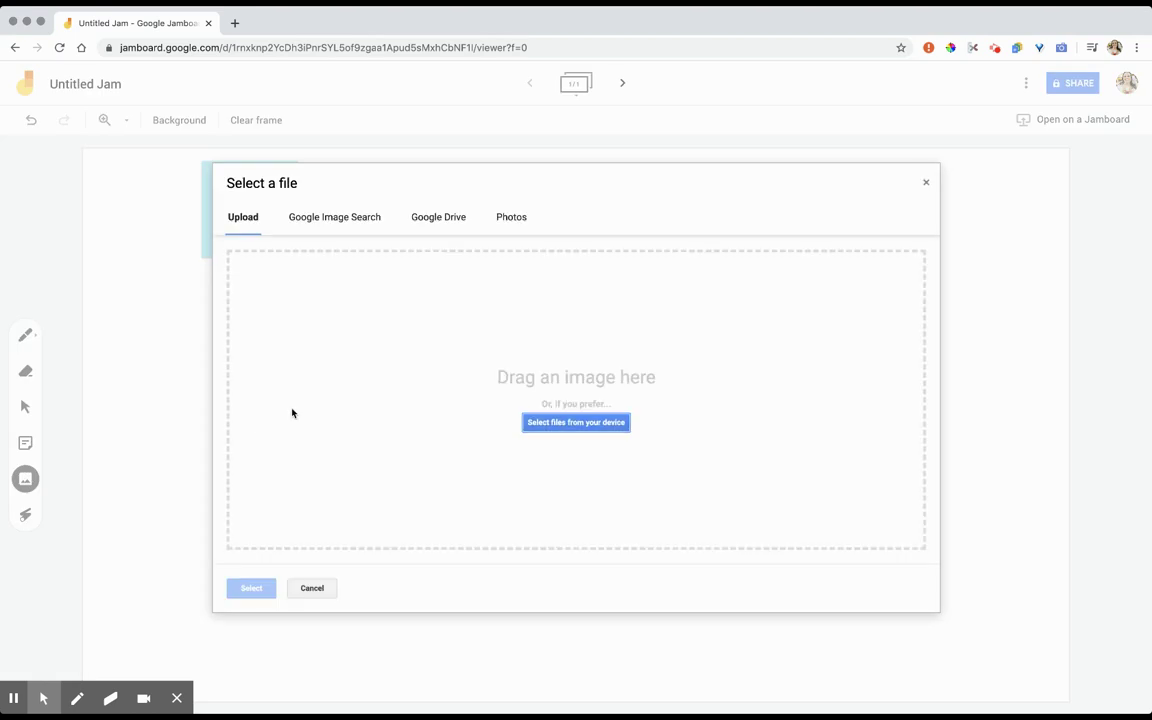
pyautogui.click(355, 227)
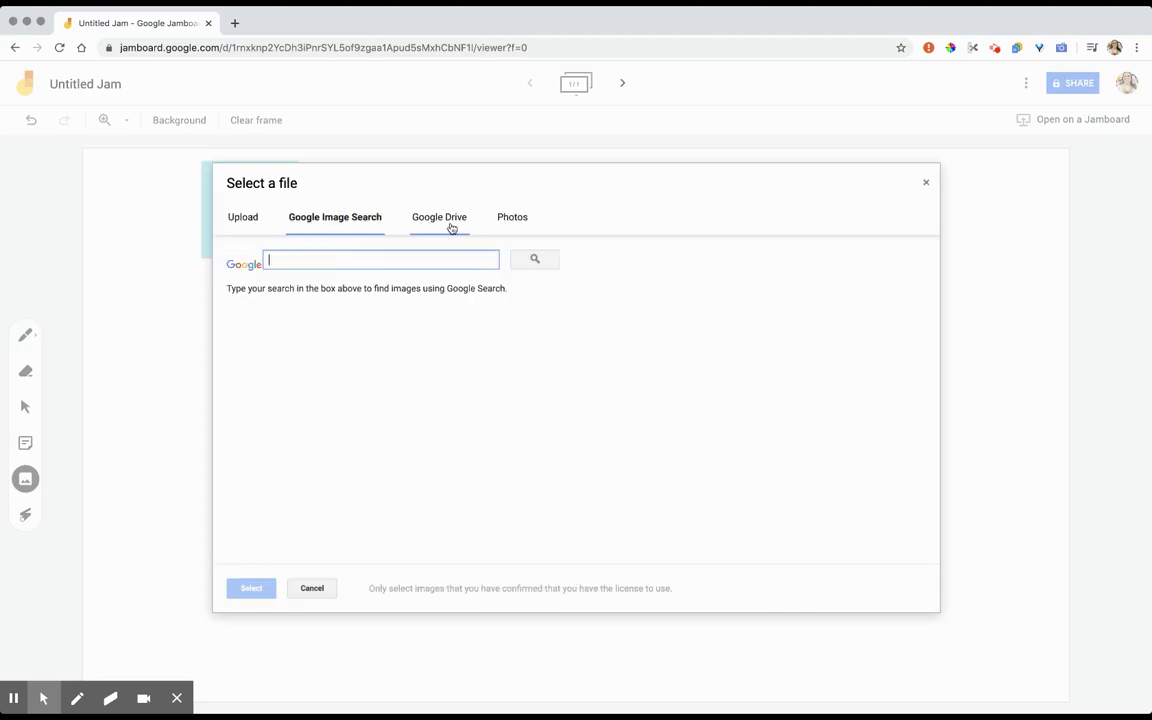
pyautogui.click(450, 224)
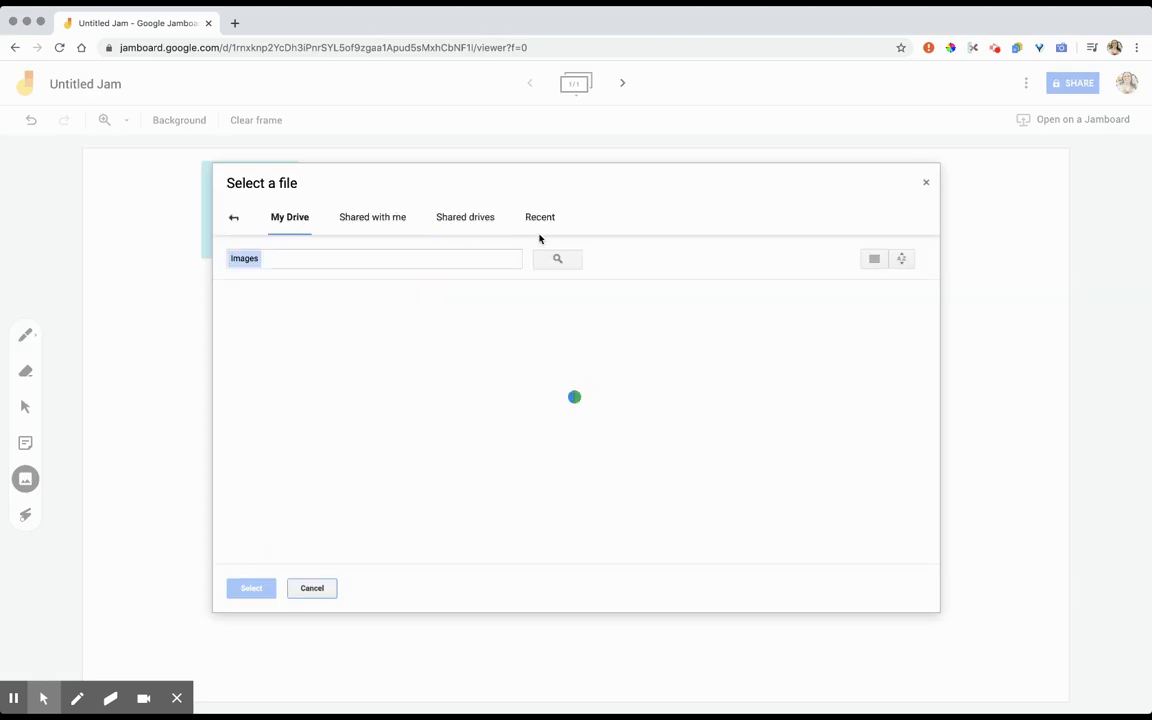
pyautogui.click(926, 186)
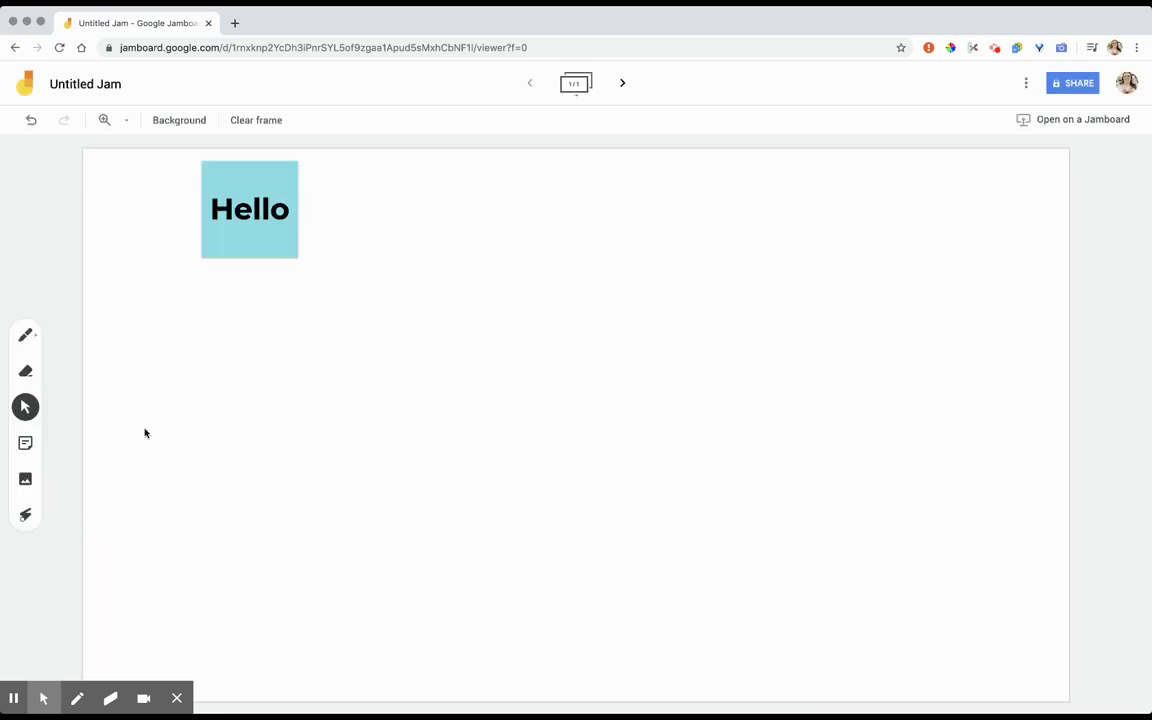
# Step: Circle the "Hello" sticky note with the laser pointer
pyautogui.click(25, 516)
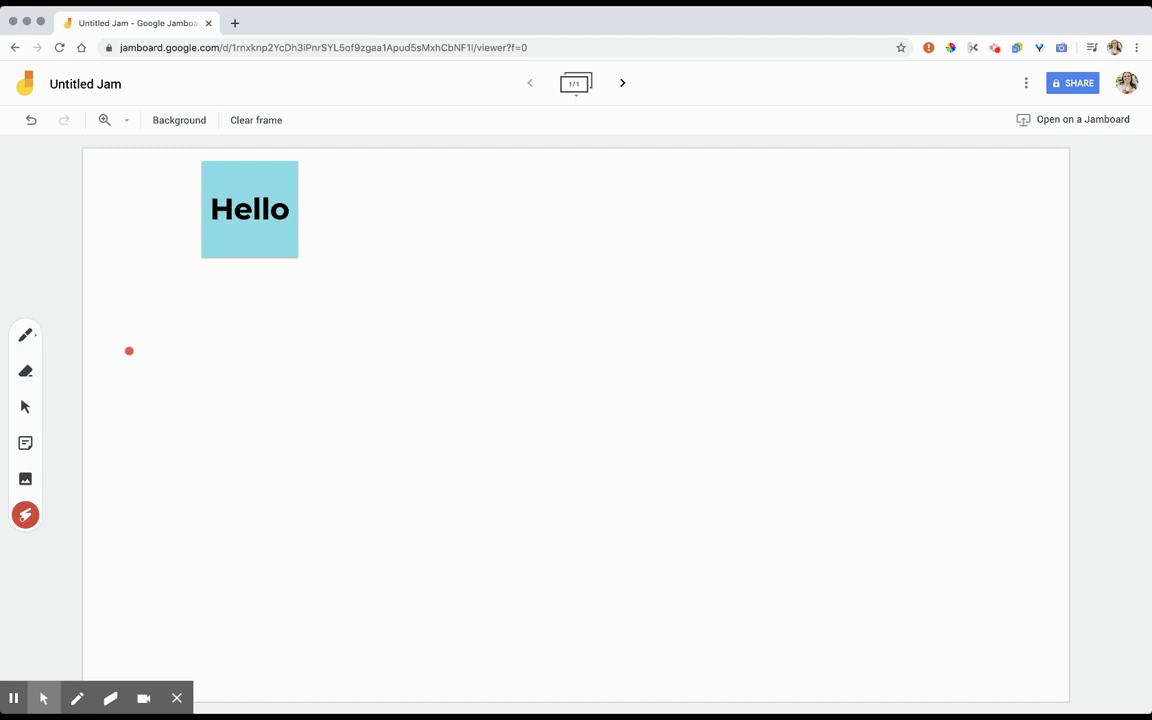
pyautogui.moveTo(321, 194)
pyautogui.mouseDown()
pyautogui.moveTo(228, 160)
pyautogui.moveTo(319, 165)
pyautogui.moveTo(304, 157)
pyautogui.mouseUp()
# Step: Draw the number 54 below the sticky note with the green highlighter
pyautogui.click(27, 336)
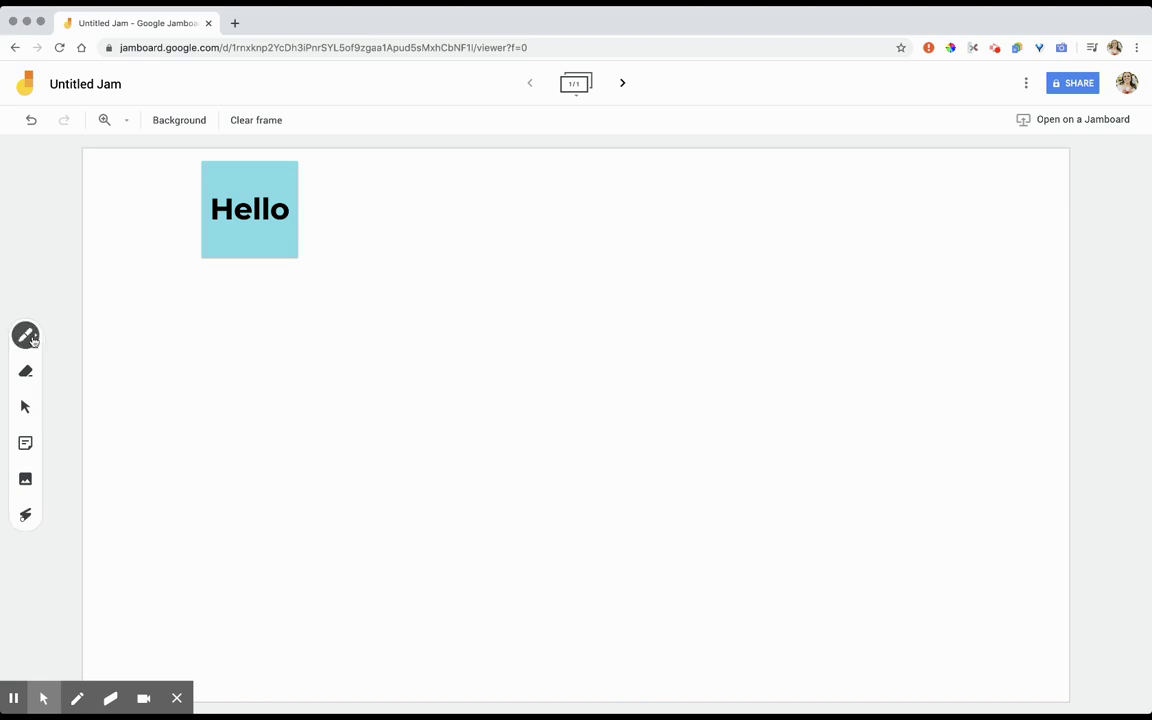
pyautogui.click(27, 336)
pyautogui.click(131, 334)
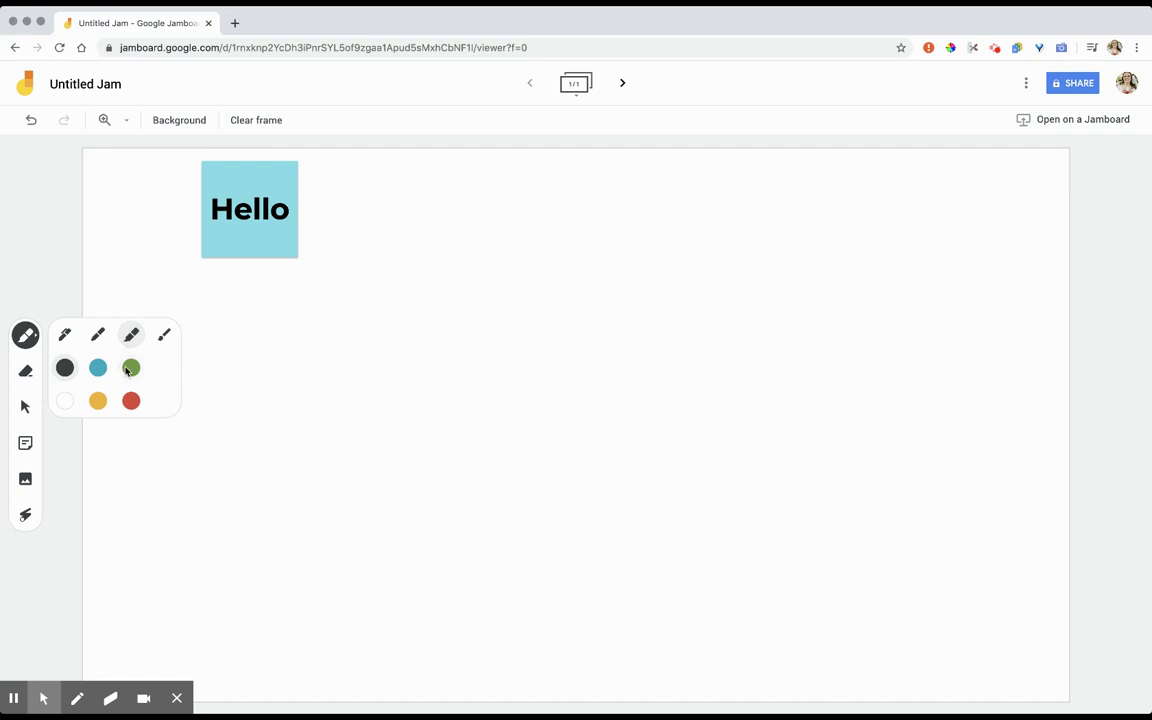
pyautogui.click(130, 369)
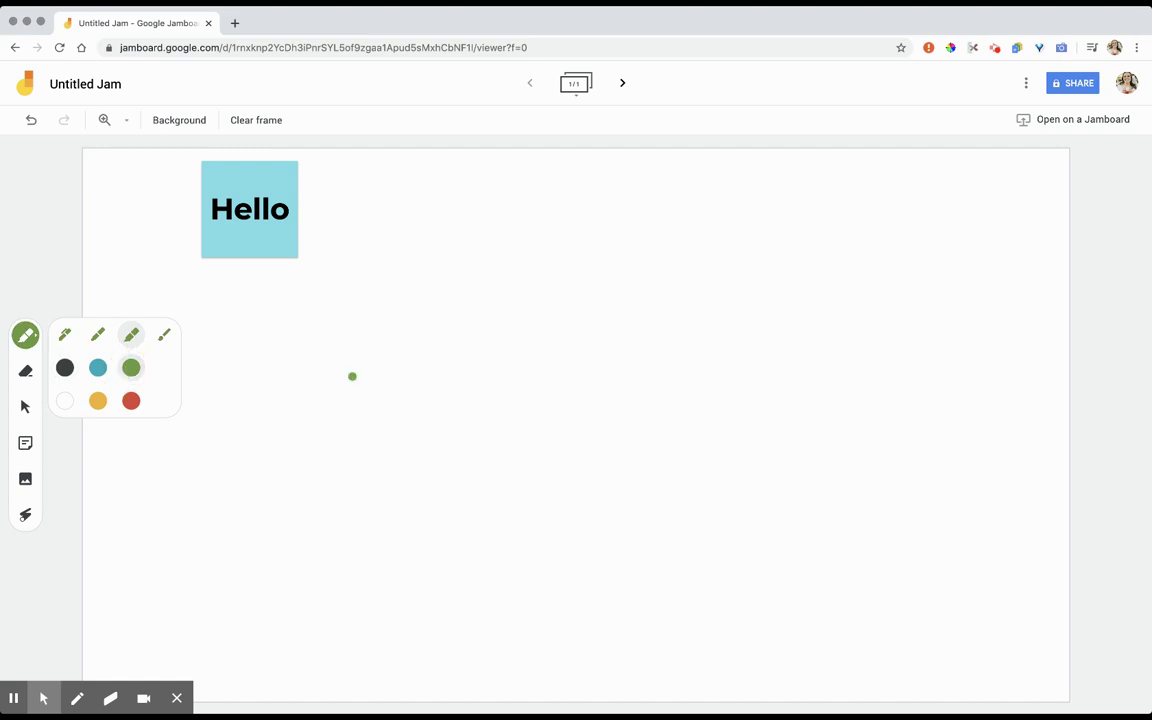
pyautogui.moveTo(340, 321)
pyautogui.mouseDown()
pyautogui.moveTo(301, 321)
pyautogui.moveTo(331, 484)
pyautogui.mouseUp()
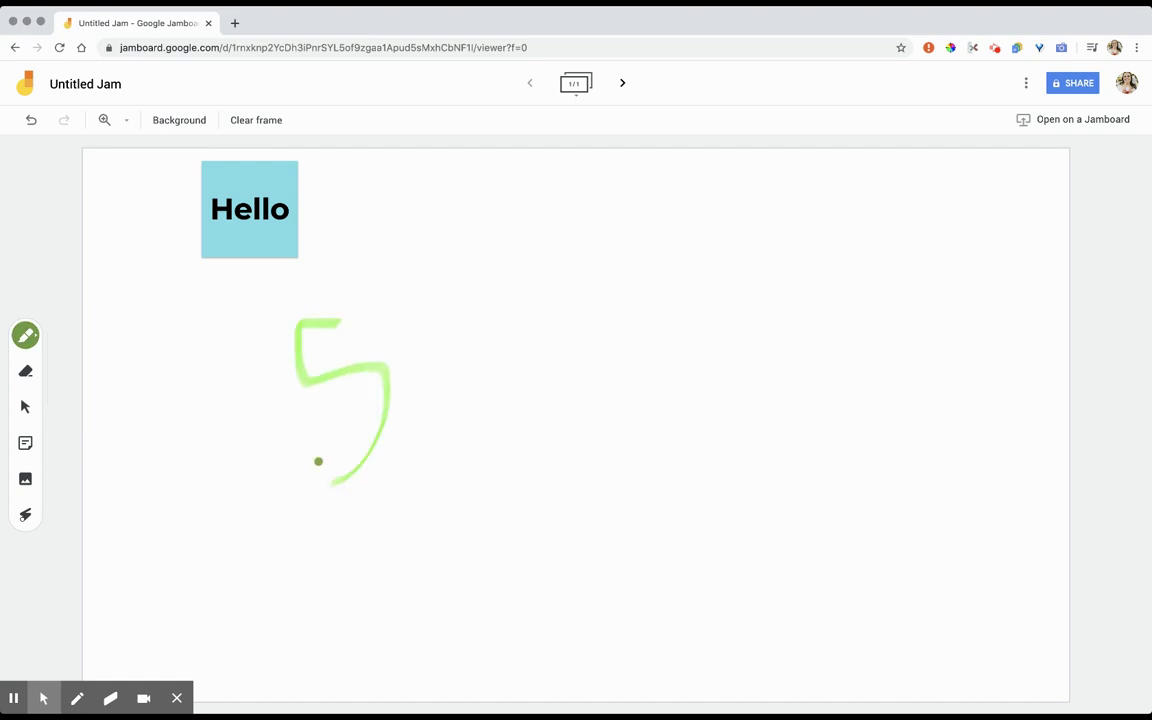
pyautogui.moveTo(413, 336)
pyautogui.mouseDown()
pyautogui.moveTo(427, 396)
pyautogui.moveTo(483, 388)
pyautogui.mouseUp()
pyautogui.moveTo(463, 318); pyautogui.dragTo(459, 470)
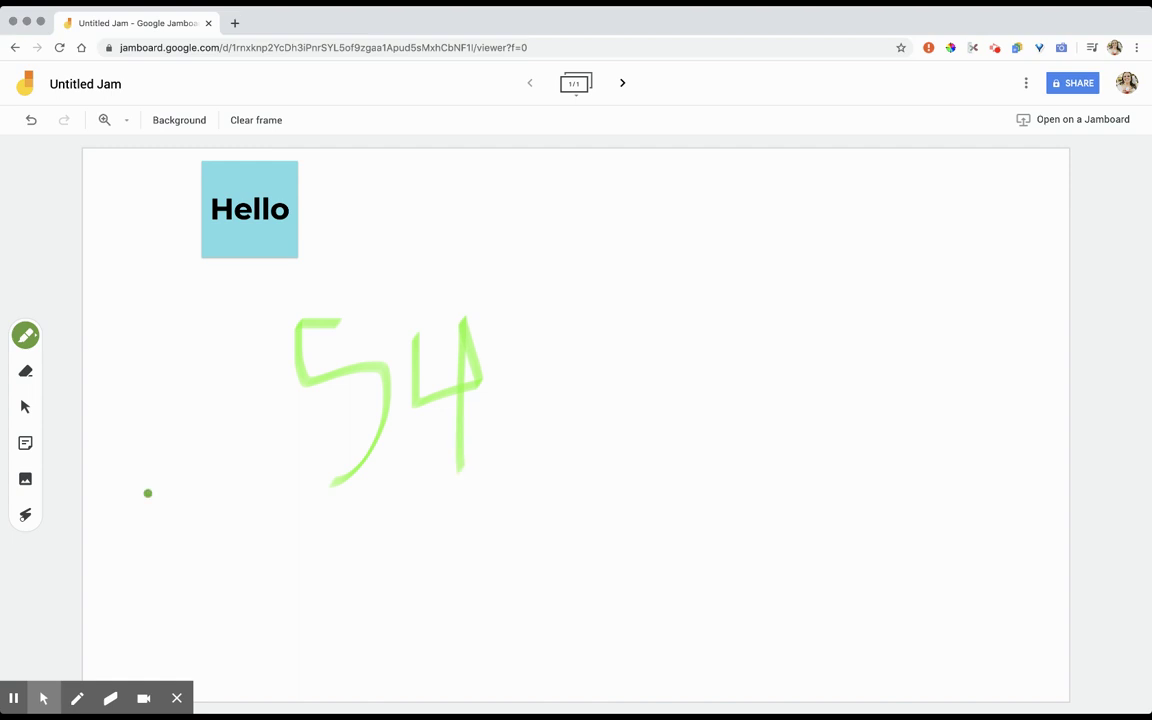
# Step: Demonstrate the laser with a stroke over the empty area beside the handwritten 54
pyautogui.click(26, 513)
pyautogui.moveTo(688, 327)
pyautogui.mouseDown()
pyautogui.moveTo(692, 361)
pyautogui.moveTo(728, 357)
pyautogui.moveTo(760, 395)
pyautogui.moveTo(774, 347)
pyautogui.moveTo(788, 505)
pyautogui.mouseUp()
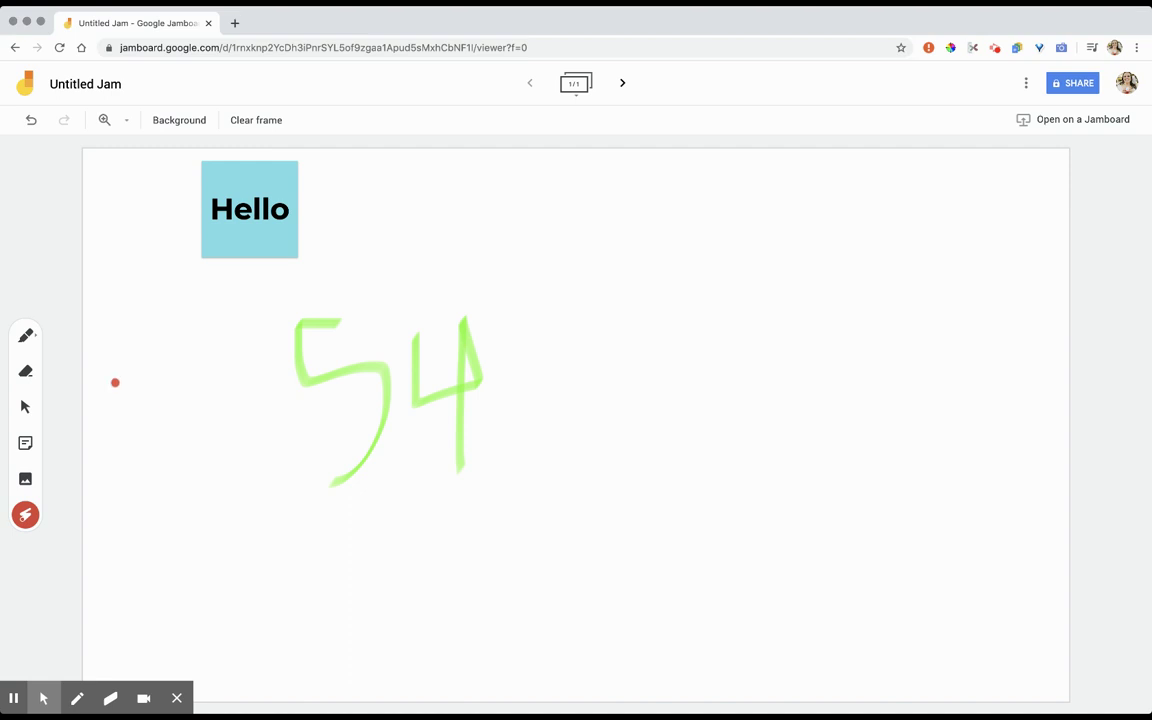
# Step: Review the jam's sharing settings and select the share link, leaving access unchanged
pyautogui.click(1057, 88)
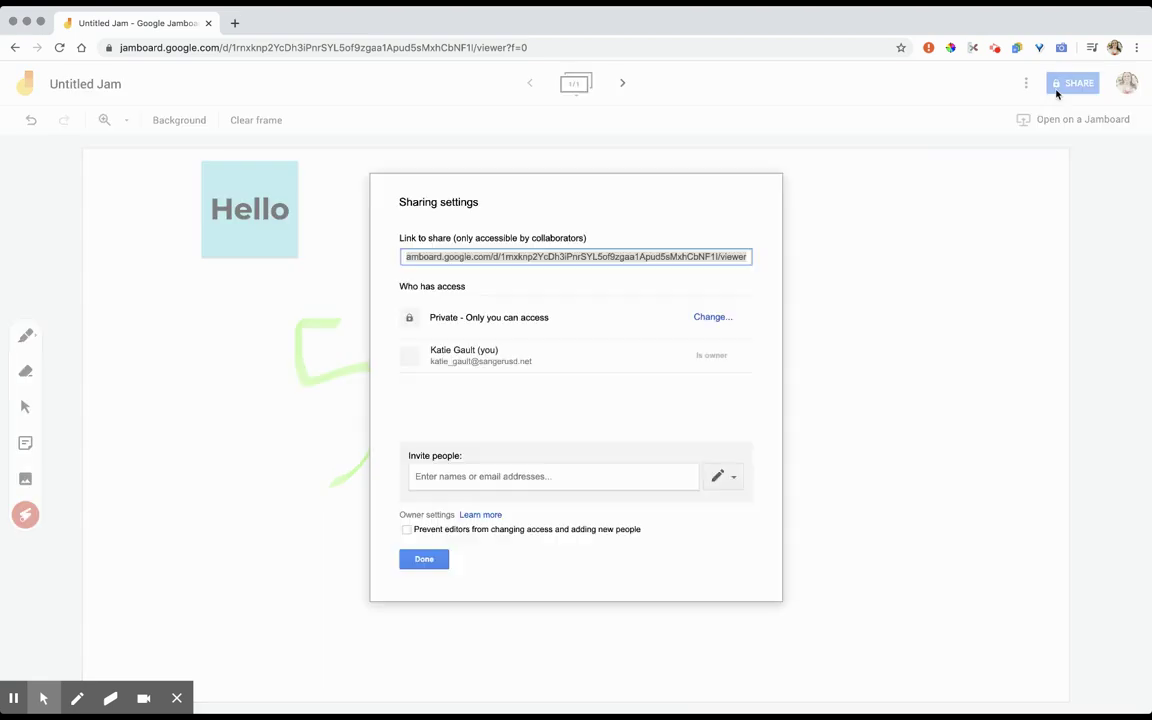
pyautogui.click(640, 258)
pyautogui.tripleClick(640, 258)
pyautogui.click(424, 560)
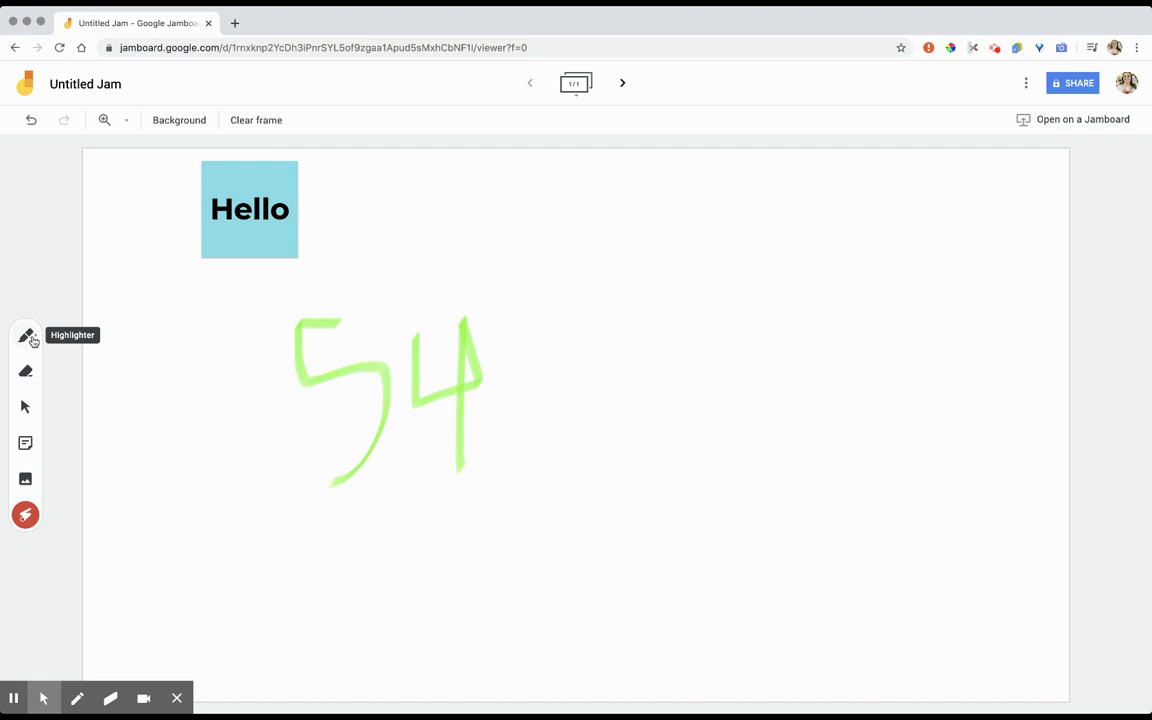
# Step: Browse the folders and image files in My Drive for insertion without choosing one
pyautogui.click(25, 478)
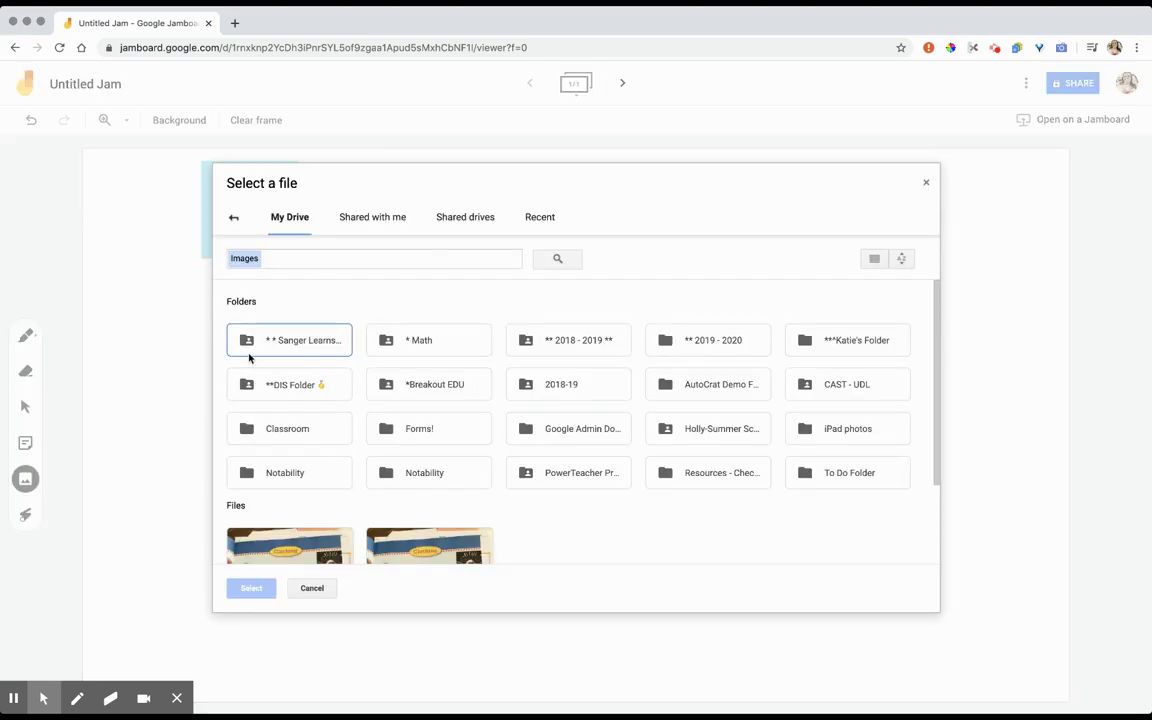
pyautogui.scroll(-2, 460, 300)
pyautogui.scroll(2, 463, 325)
pyautogui.click(925, 183)
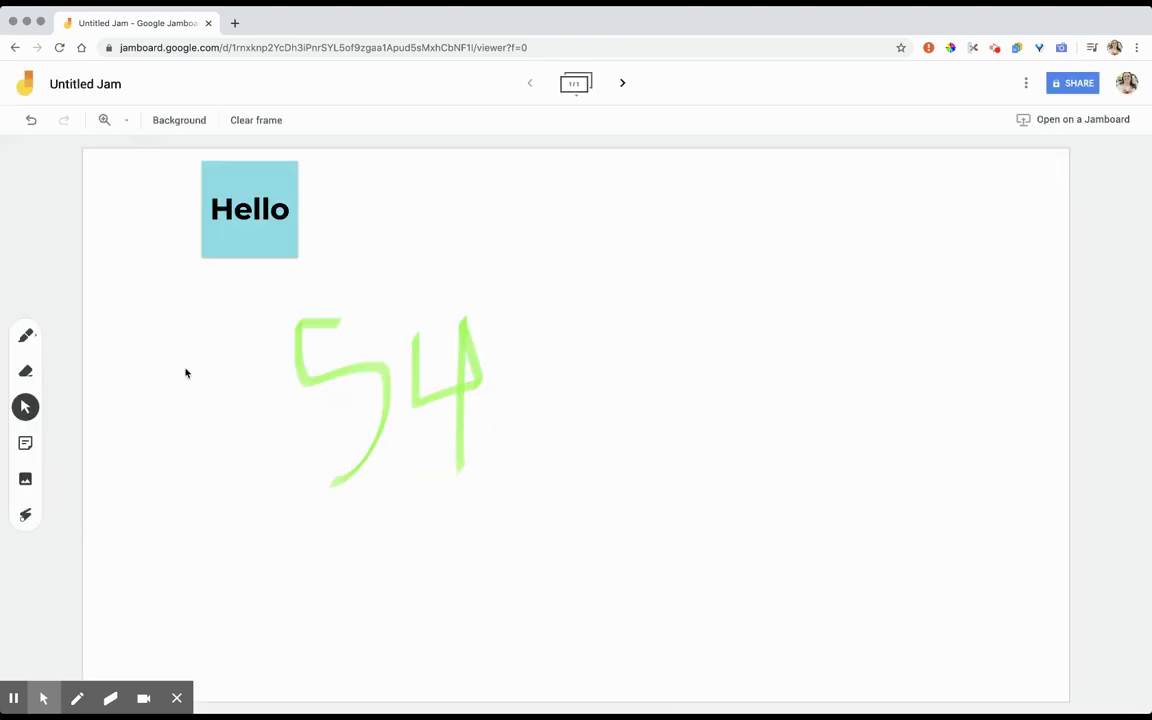
# Step: Set the drawing tool to a blue pen and switch to the Eraser
pyautogui.click(28, 336)
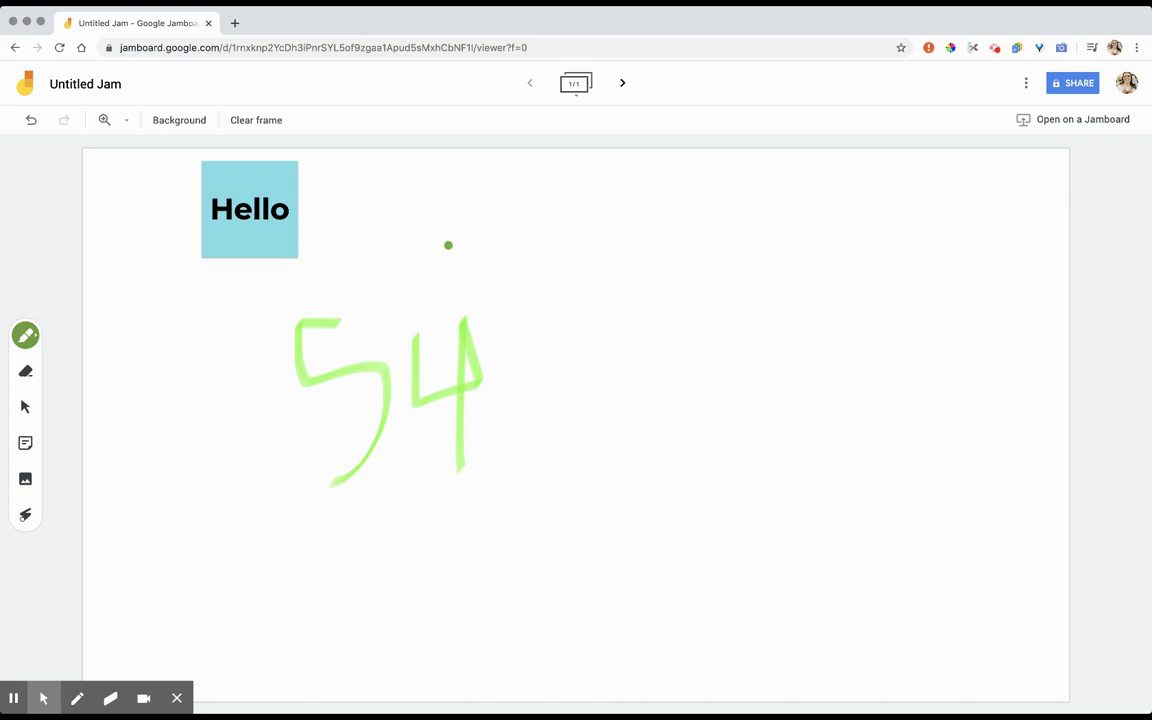
pyautogui.click(25, 335)
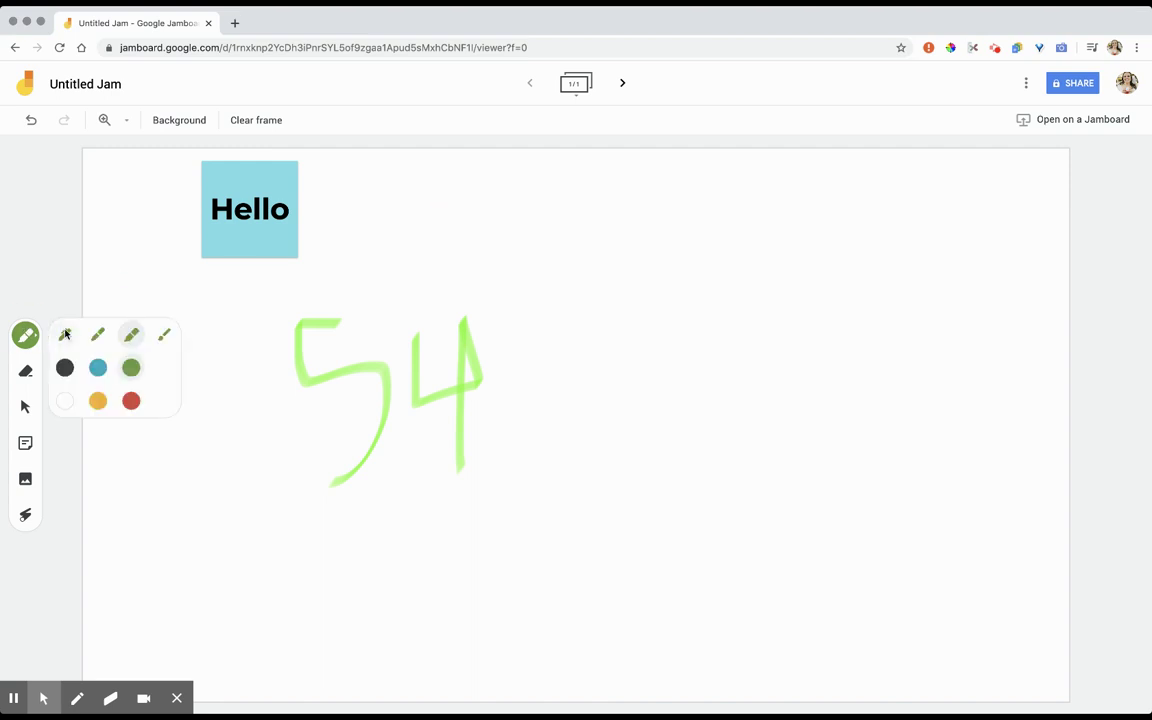
pyautogui.click(98, 366)
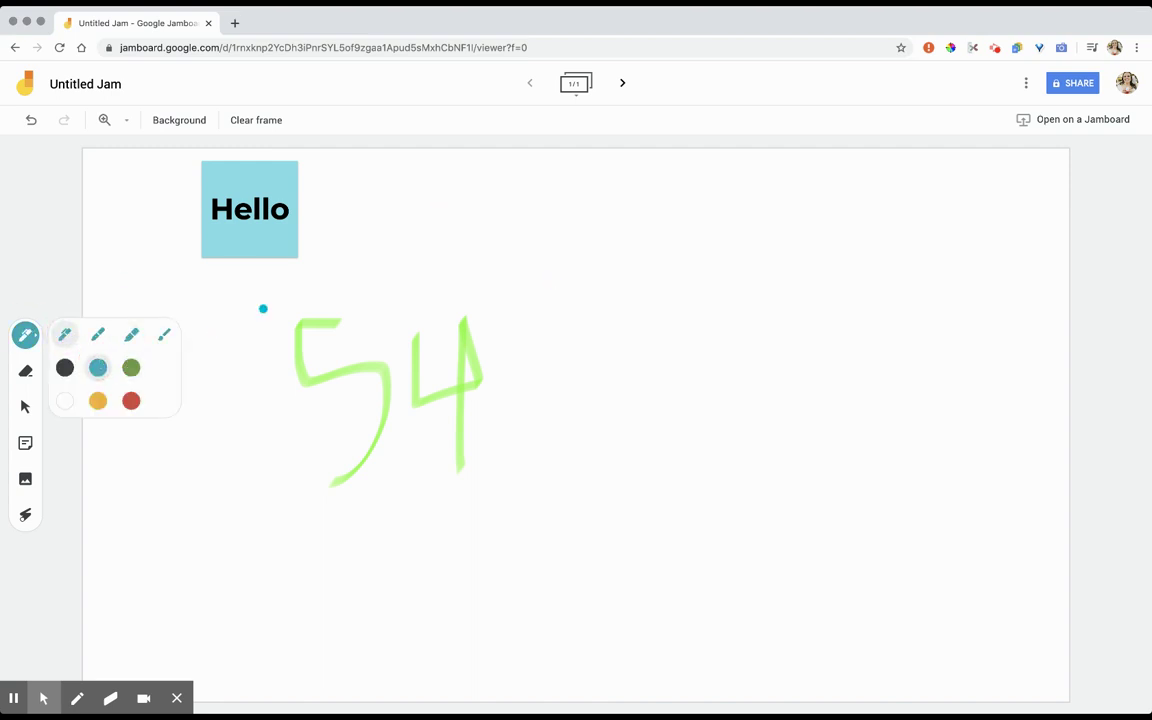
pyautogui.click(26, 370)
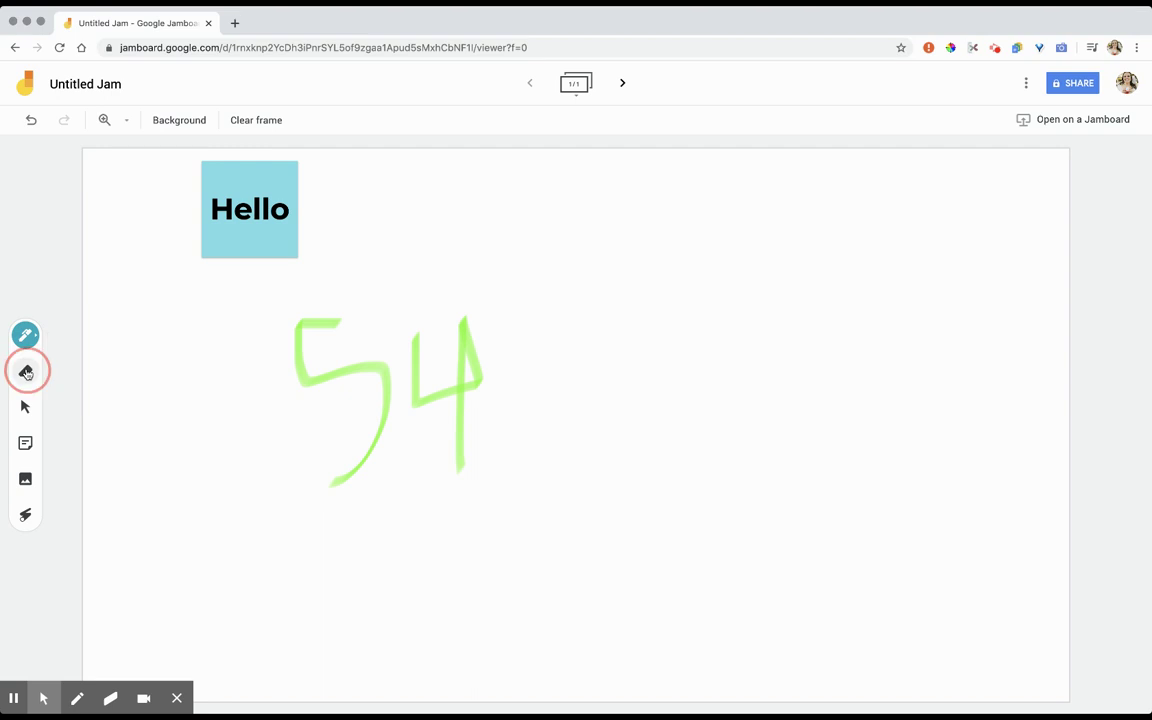
# Step: Erase part of the handwritten 5 and clear everything from the frame
pyautogui.moveTo(256, 343); pyautogui.dragTo(326, 375)
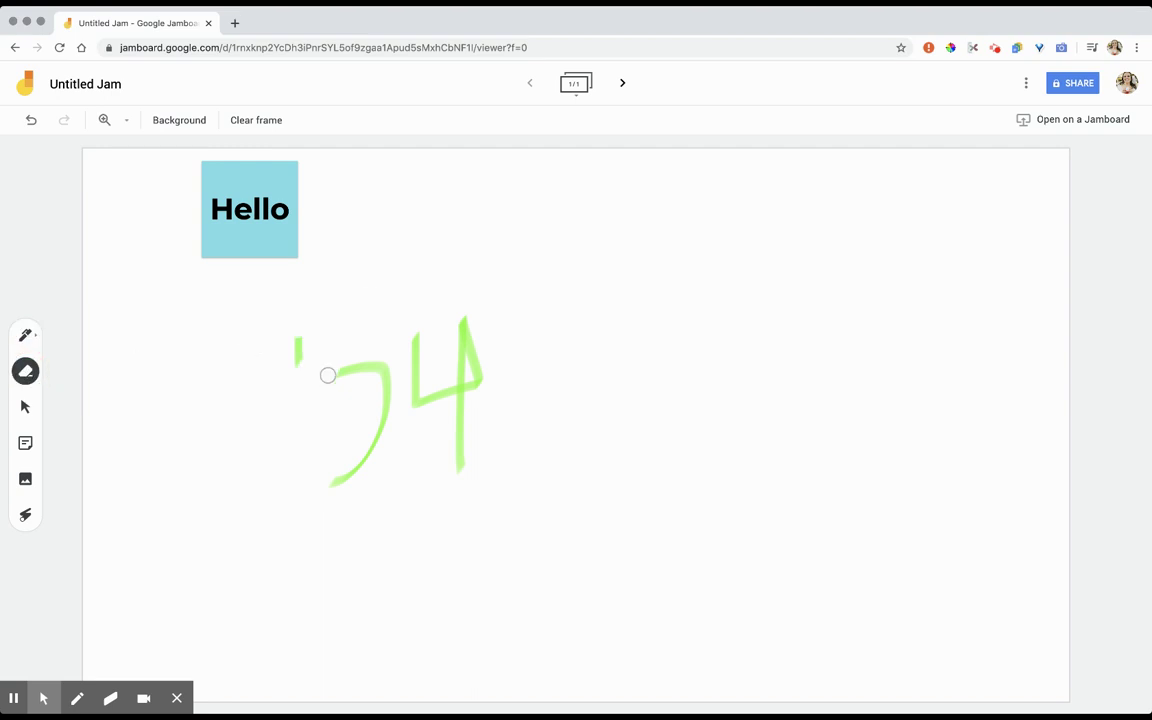
pyautogui.click(268, 122)
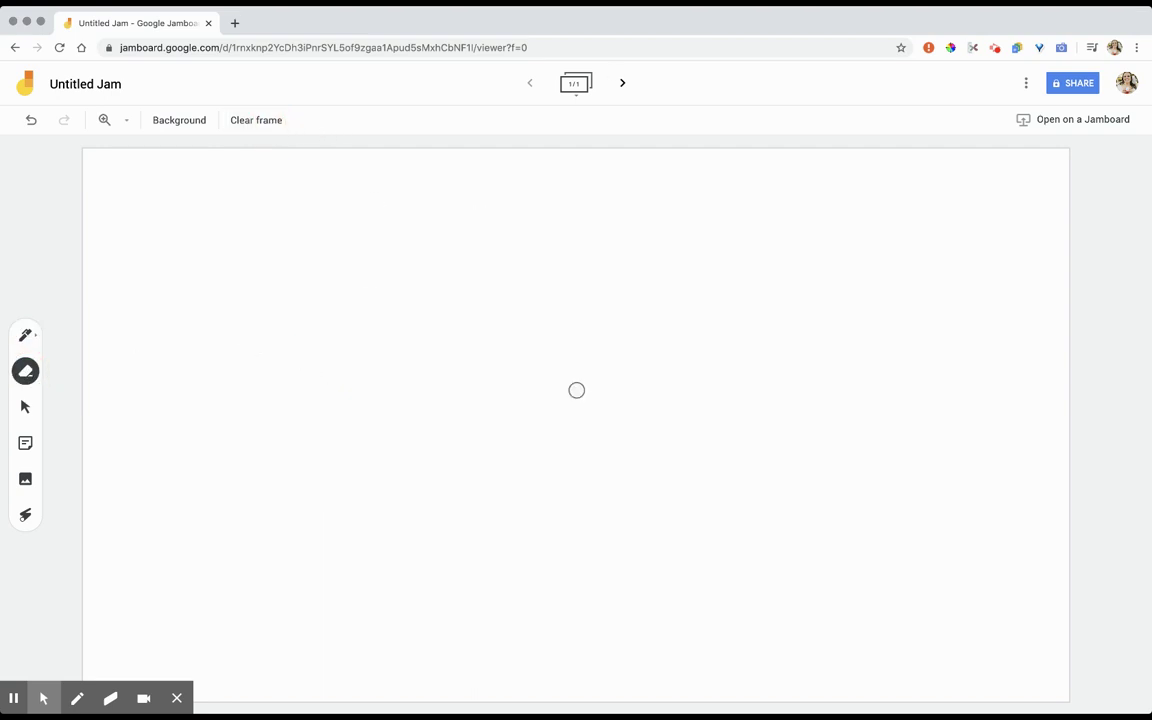
# Step: Add new blank frames until the jam has five
pyautogui.click(620, 86)
pyautogui.click(621, 86)
pyautogui.click(621, 86)
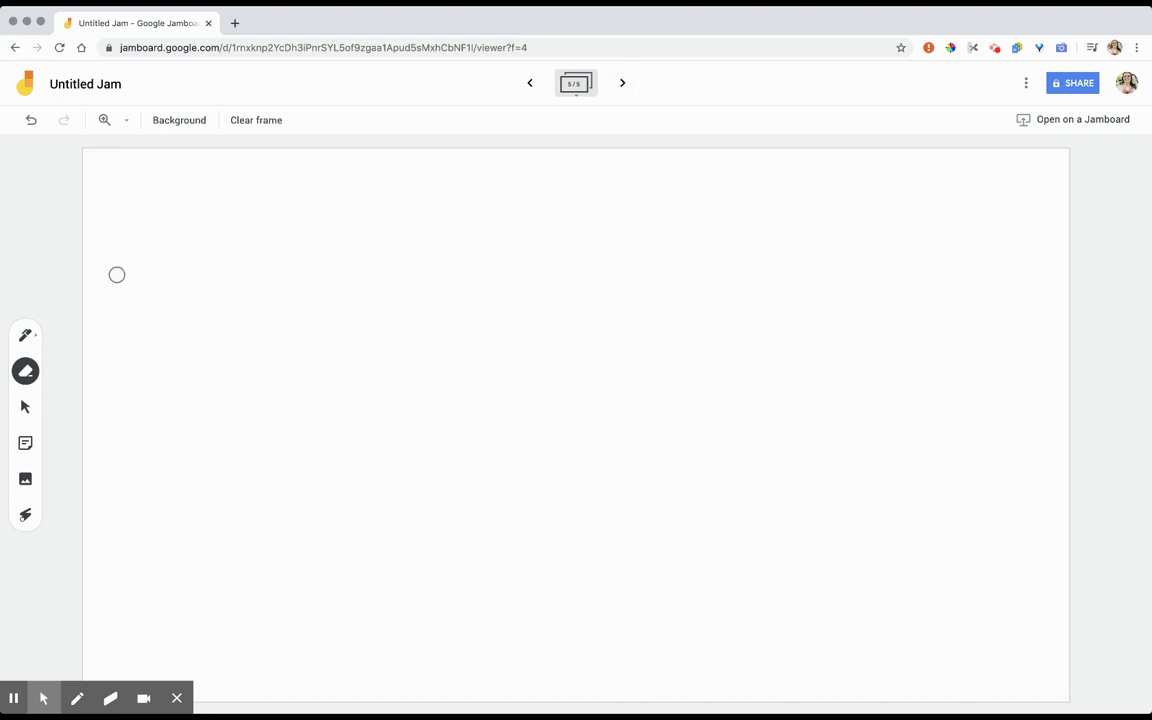
# Step: Choose a patterned background for the fifth frame and set the fourth frame's background to dots
pyautogui.click(169, 121)
pyautogui.click(214, 150)
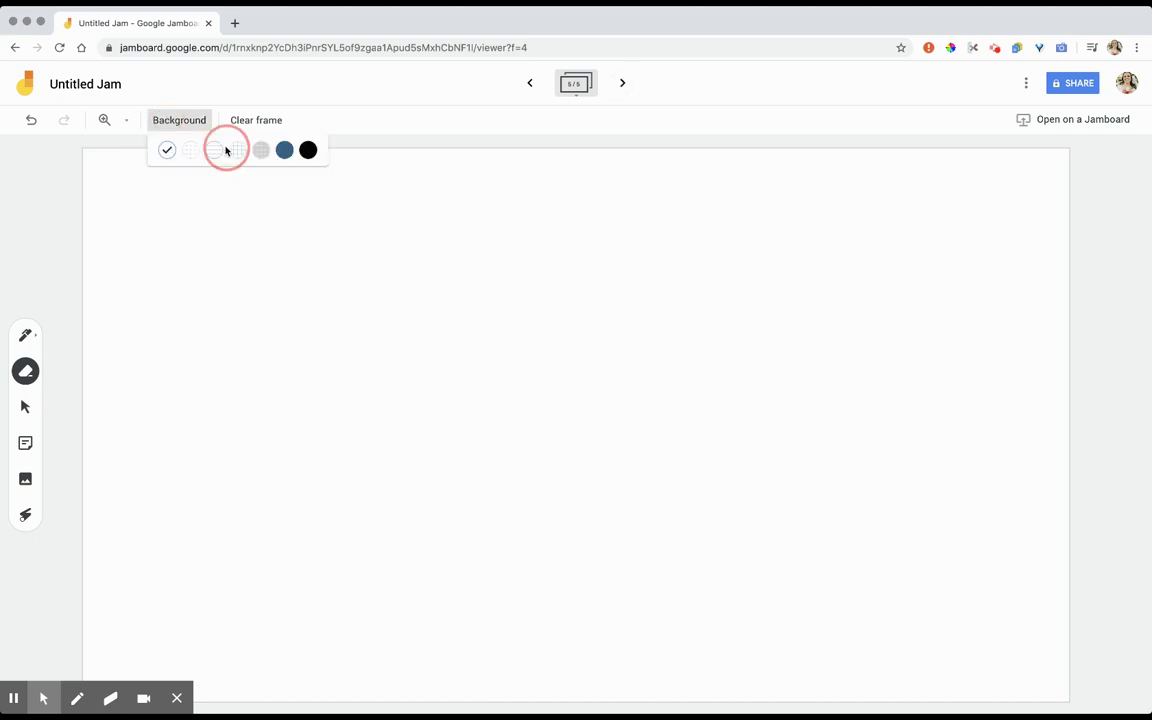
pyautogui.click(529, 83)
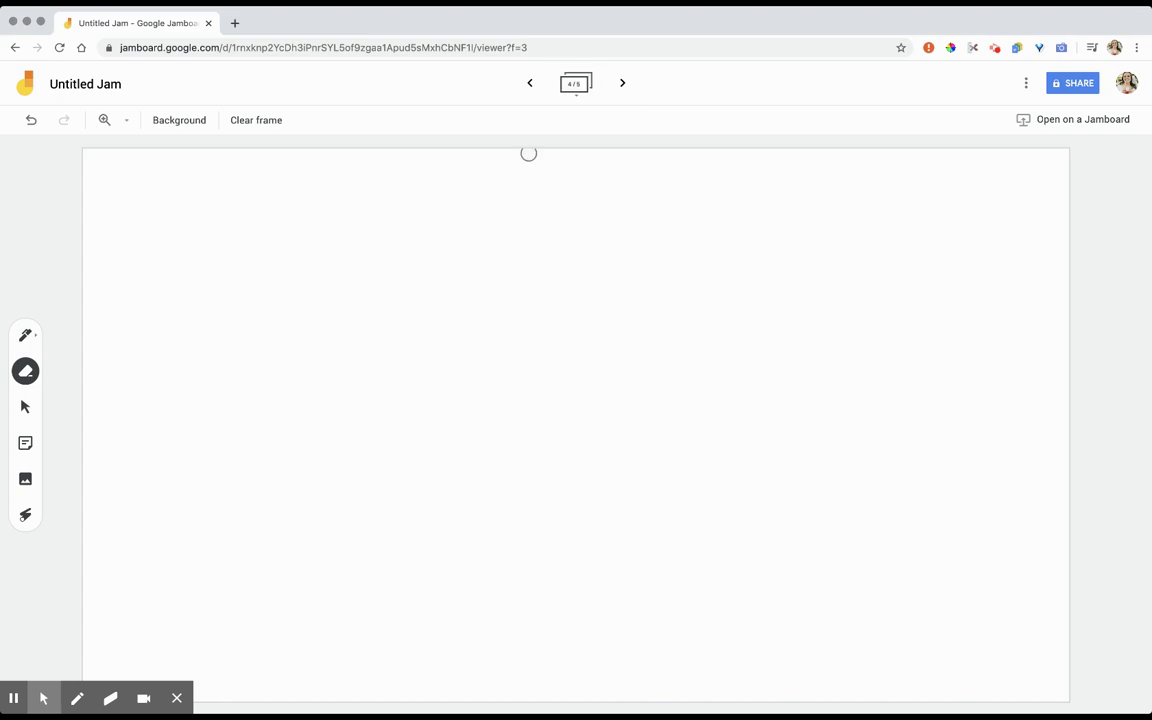
pyautogui.click(621, 93)
pyautogui.click(531, 84)
pyautogui.click(156, 121)
pyautogui.click(168, 152)
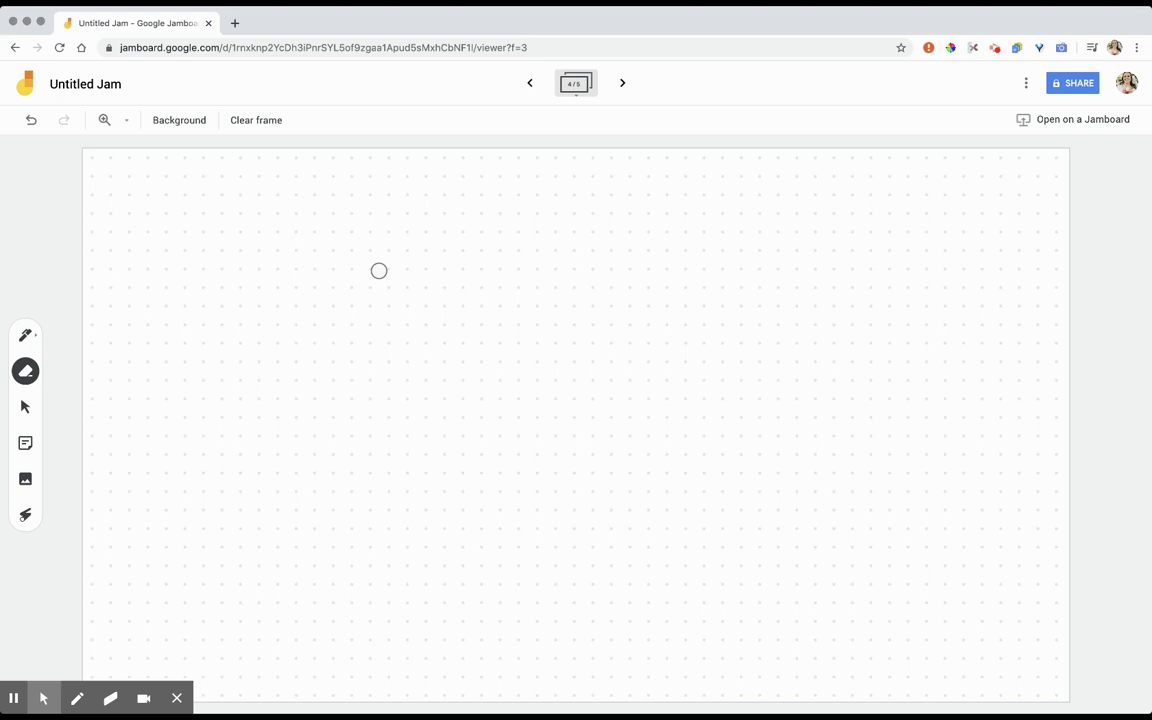
# Step: Examine the jam's file options and its rename dialog without entering a name
pyautogui.click(1026, 84)
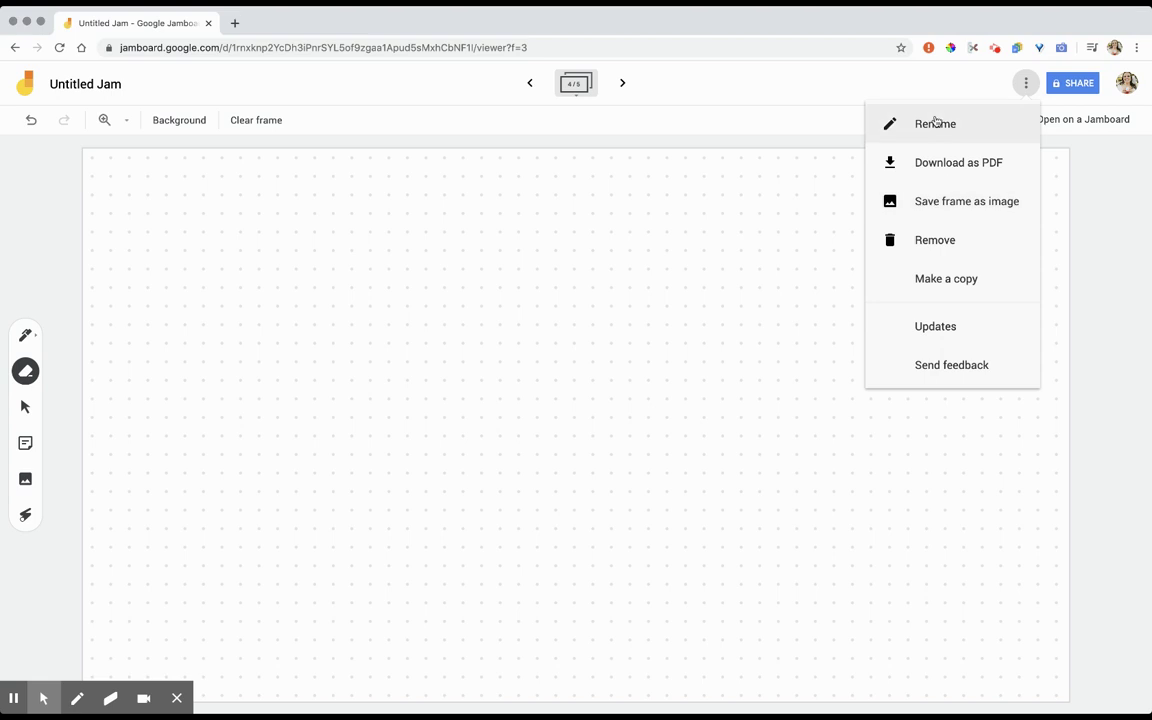
pyautogui.click(106, 86)
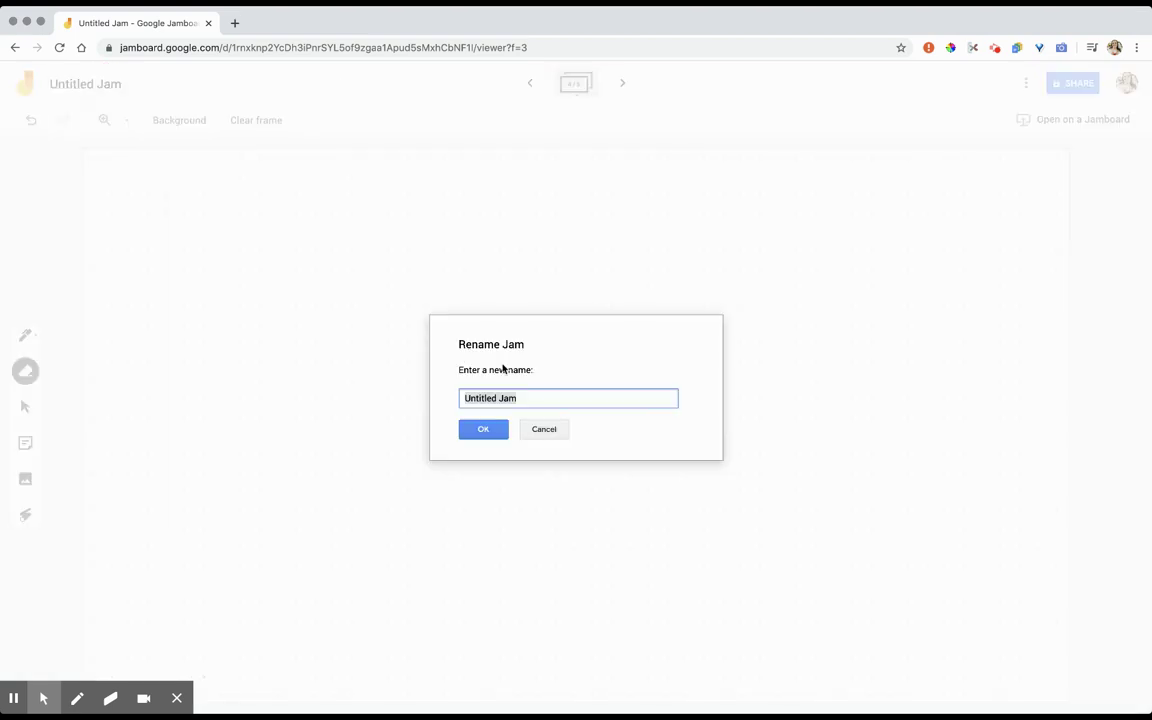
pyautogui.click(547, 433)
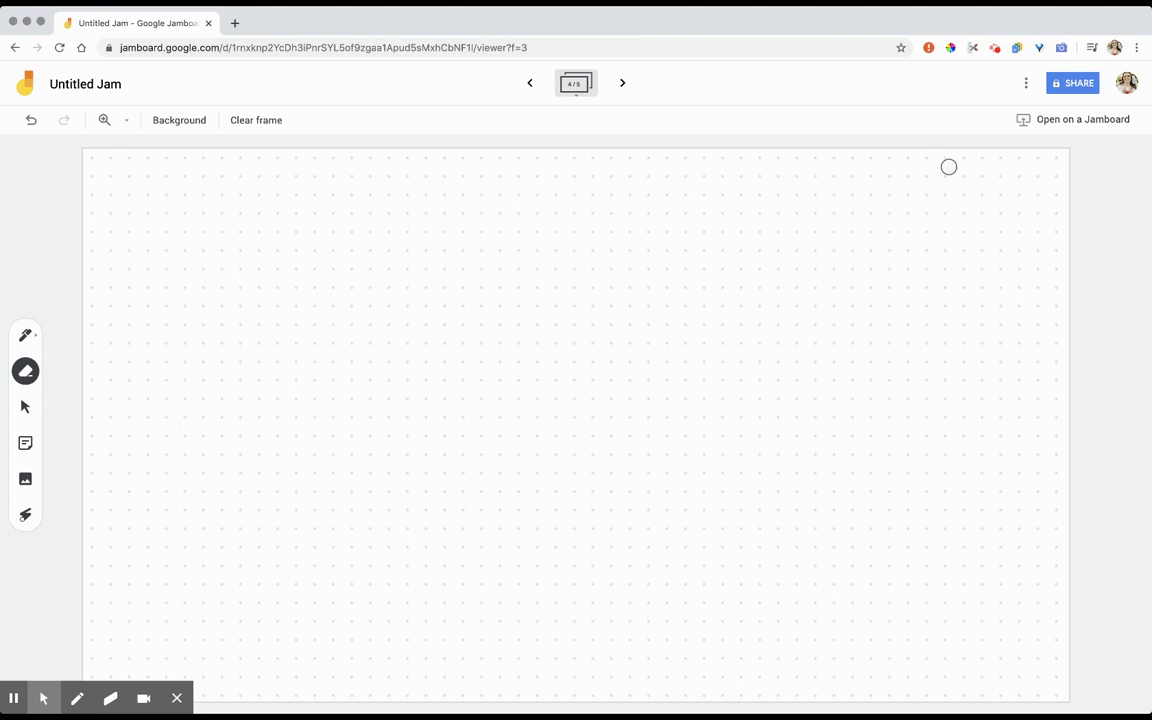
# Step: Examine the jam's sharing settings, including the share link and the field for inviting people
pyautogui.click(1071, 84)
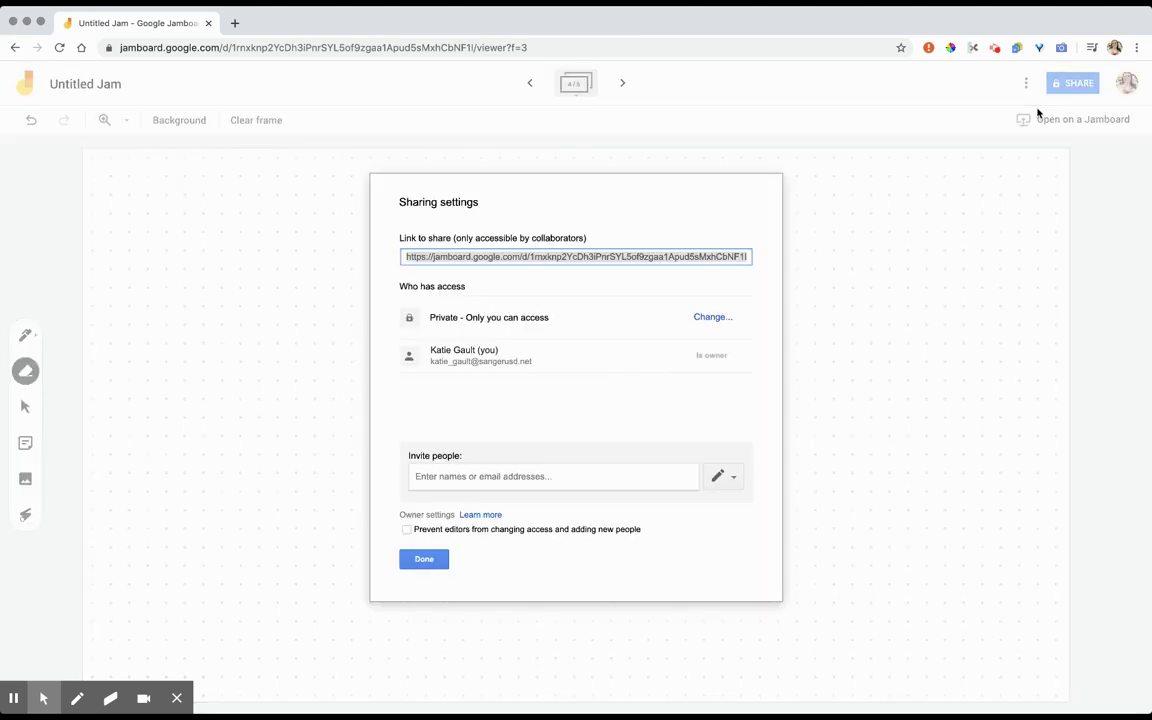
pyautogui.click(673, 258)
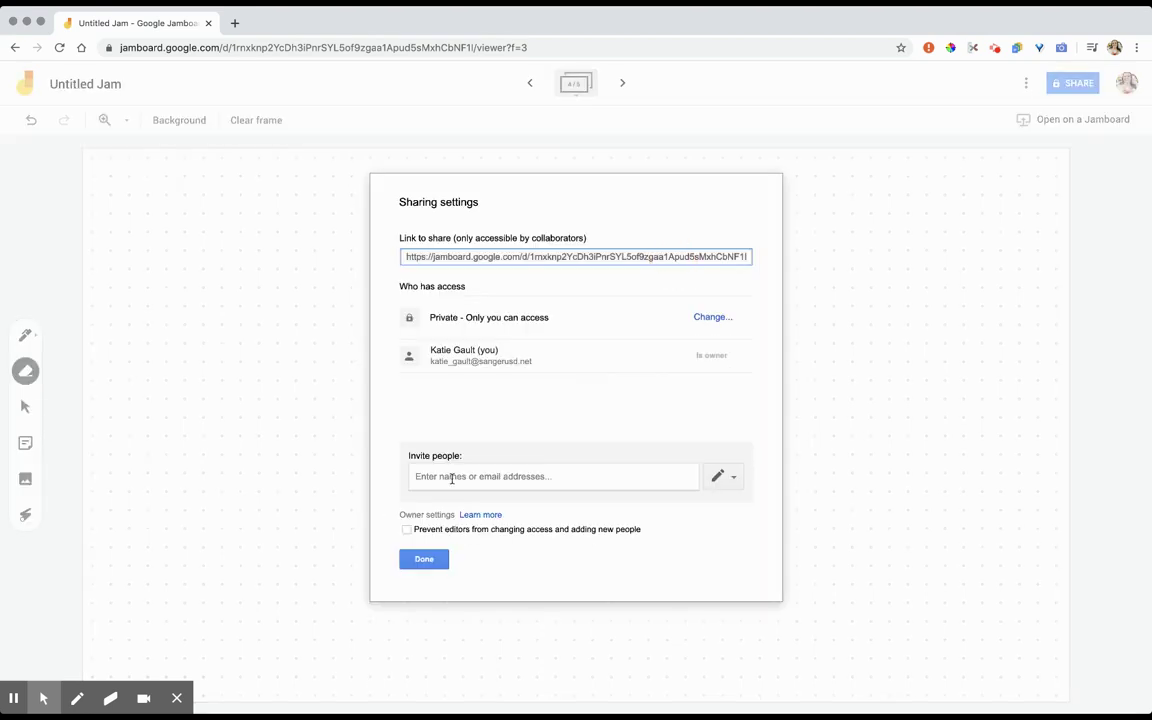
pyautogui.click(425, 557)
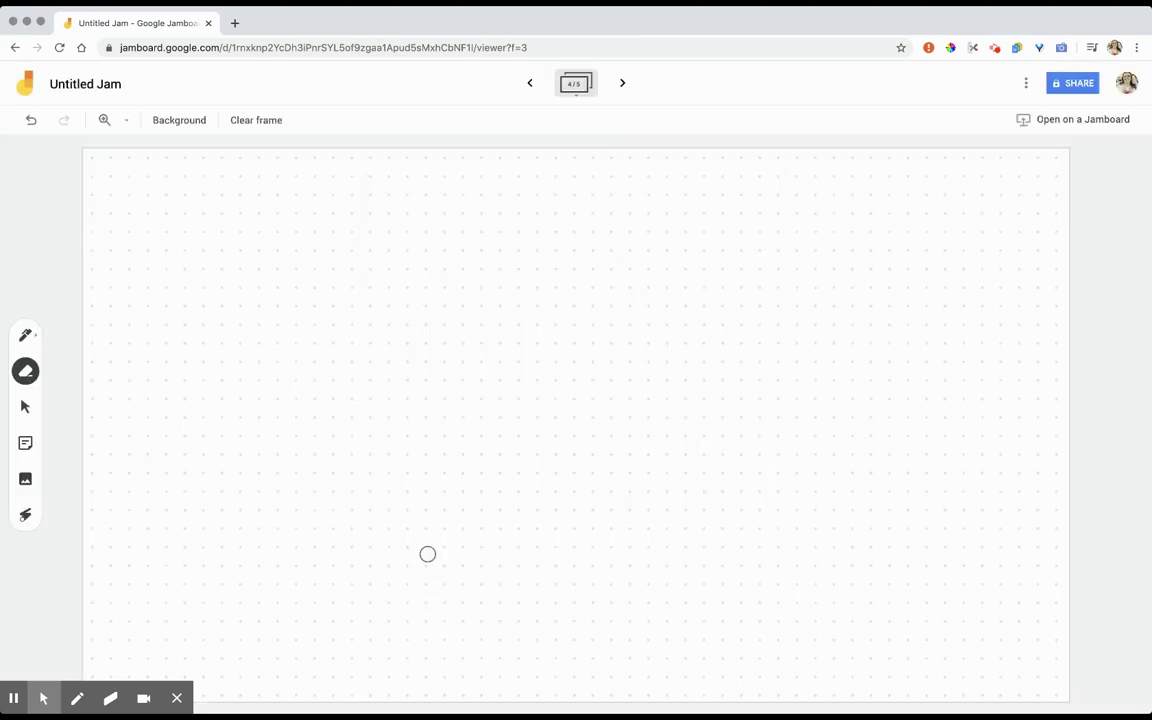
# Step: Rename the jam as "KG Test Jam"
pyautogui.click(108, 85)
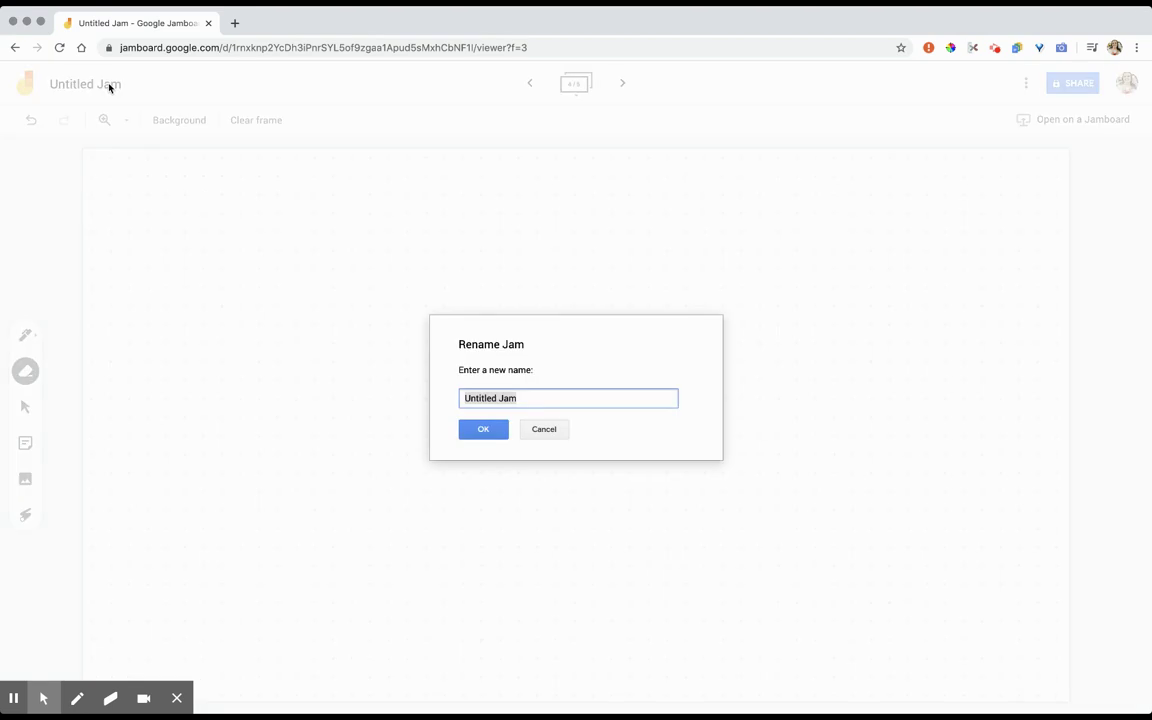
pyautogui.write('KG Test Jam')
pyautogui.press('Return')
# Step: Switch to Google Classroom in a new browser tab and open the Classwork page of the Test Class with one student
pyautogui.click(235, 23)
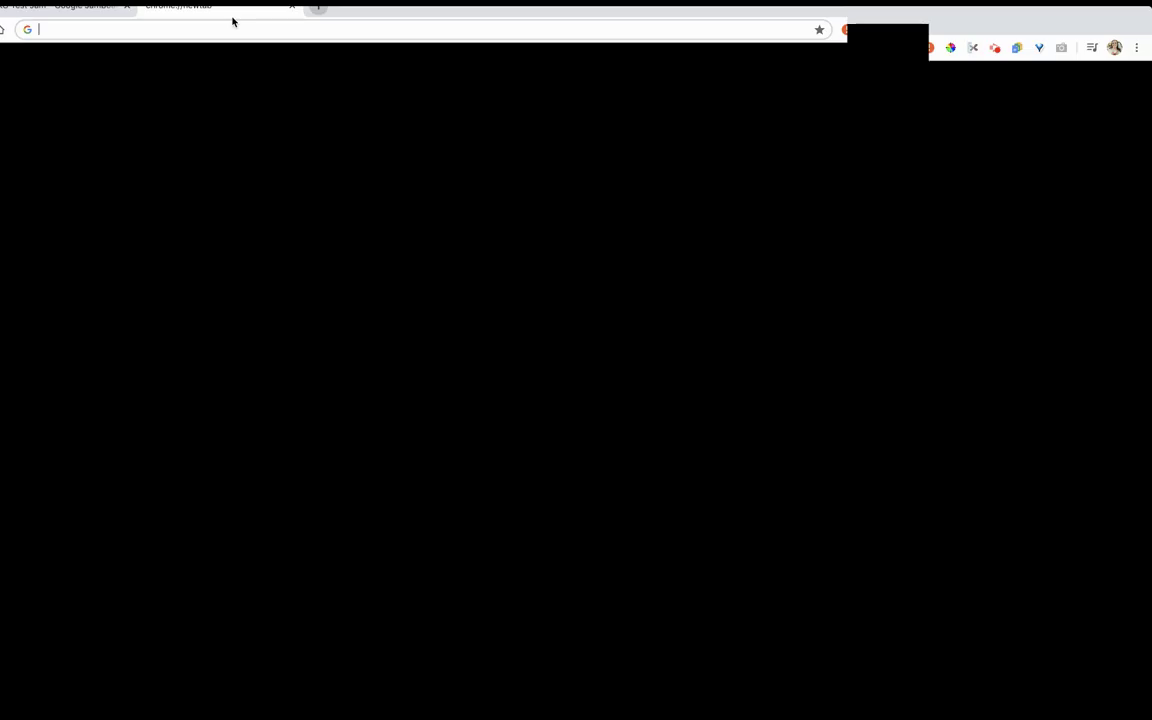
pyautogui.write('classroom.google.com/h')
pyautogui.press('Return')
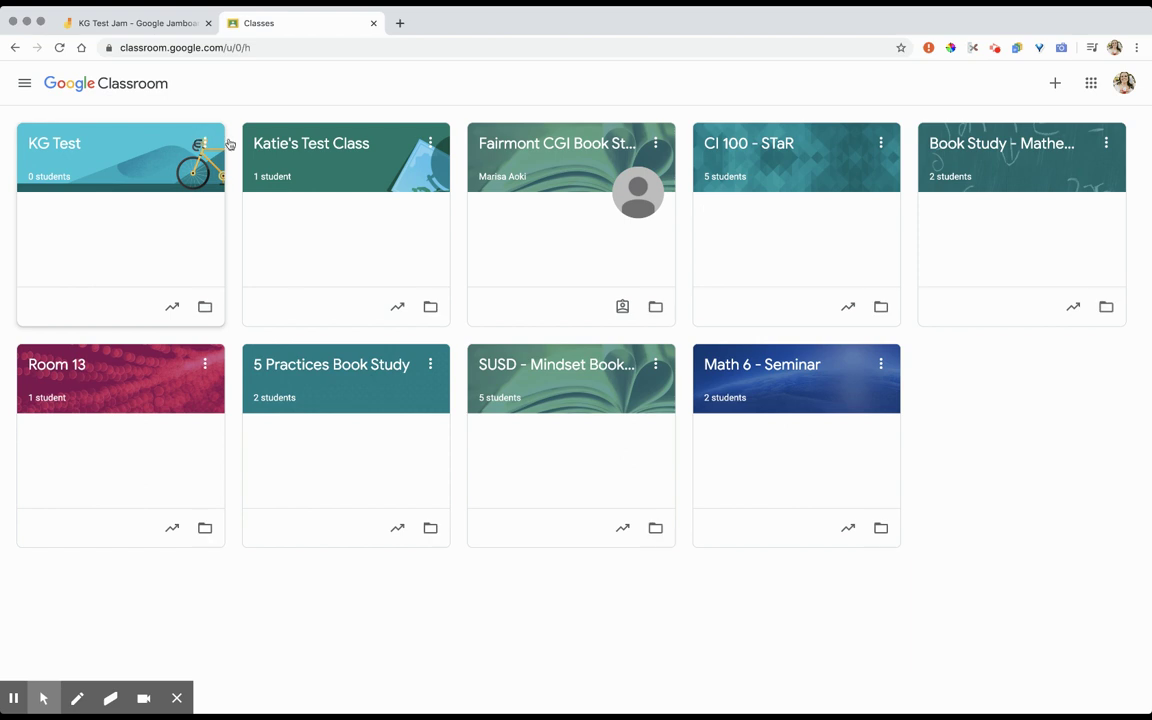
pyautogui.click(258, 150)
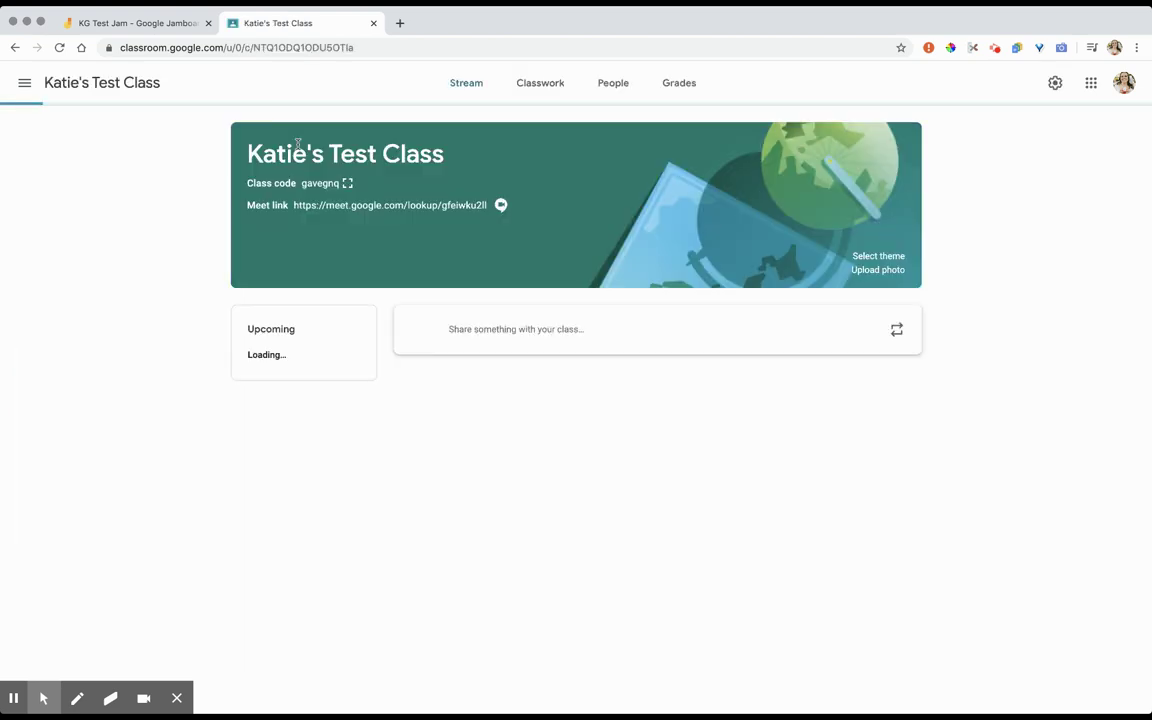
pyautogui.click(548, 99)
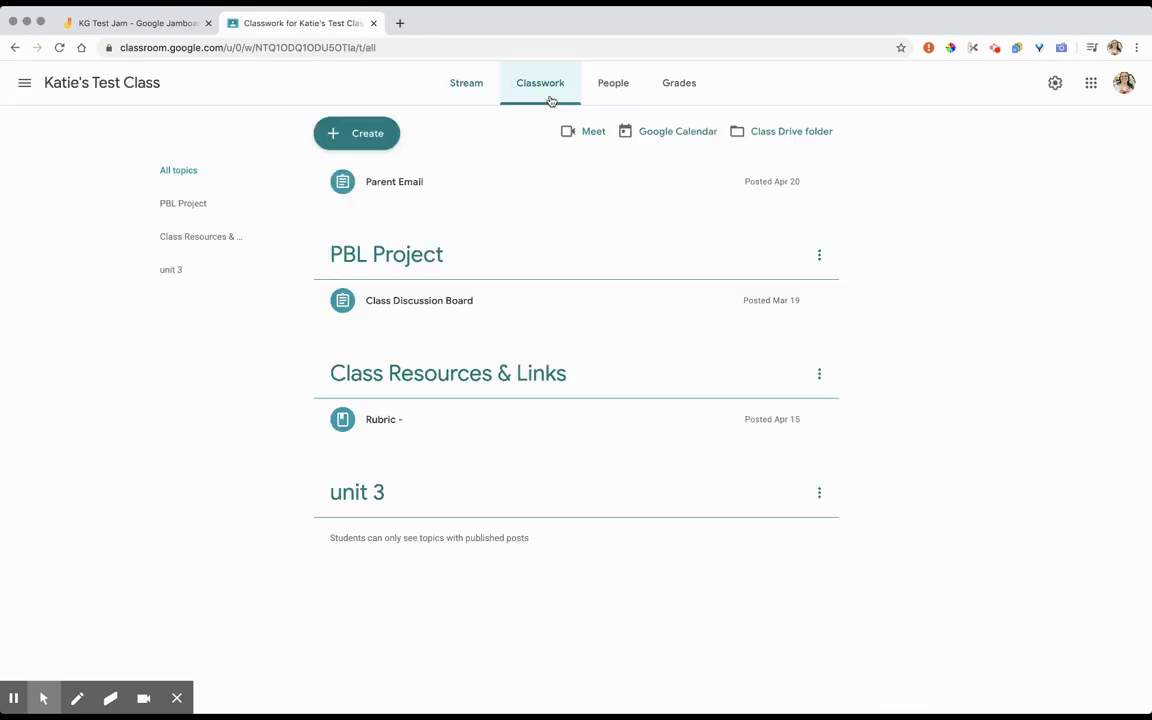
# Step: Create a new assignment titled "Jamboard"
pyautogui.click(337, 148)
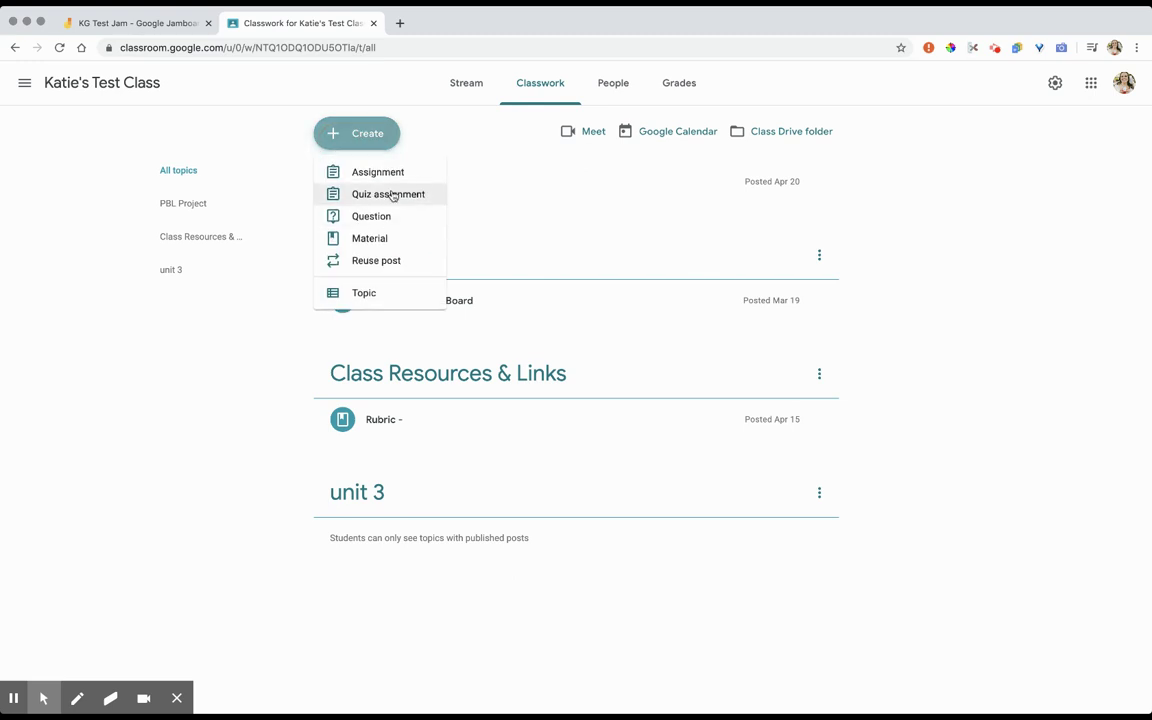
pyautogui.click(378, 172)
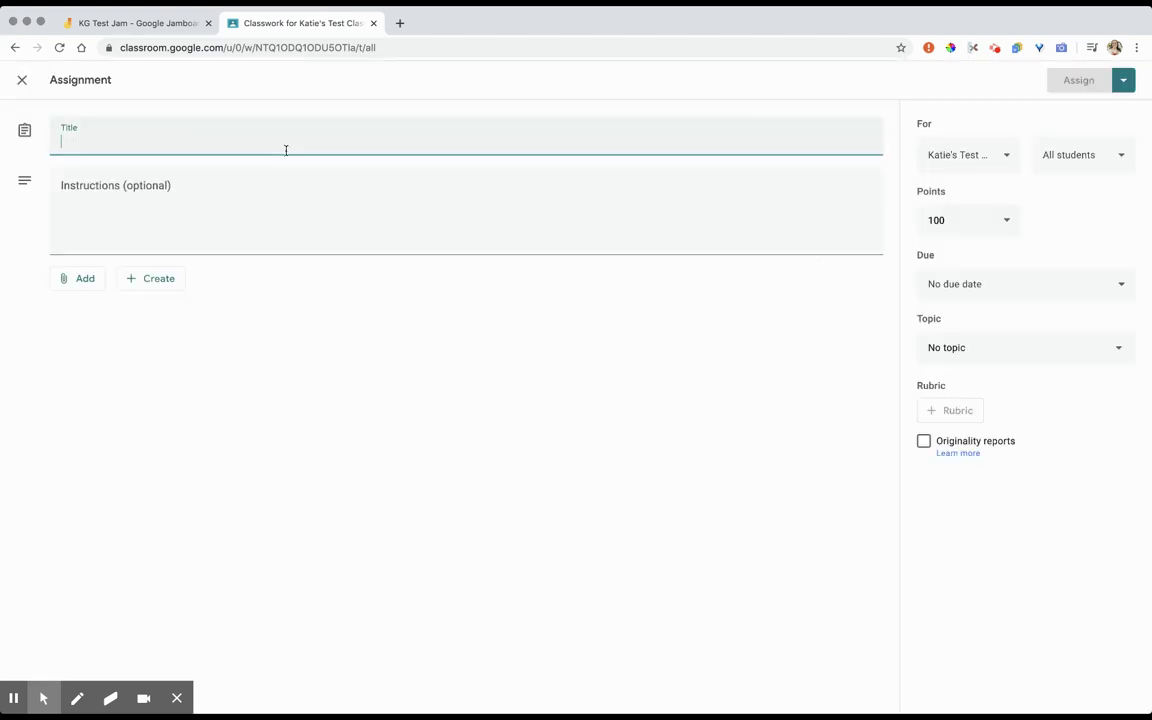
pyautogui.write('Jamboard')
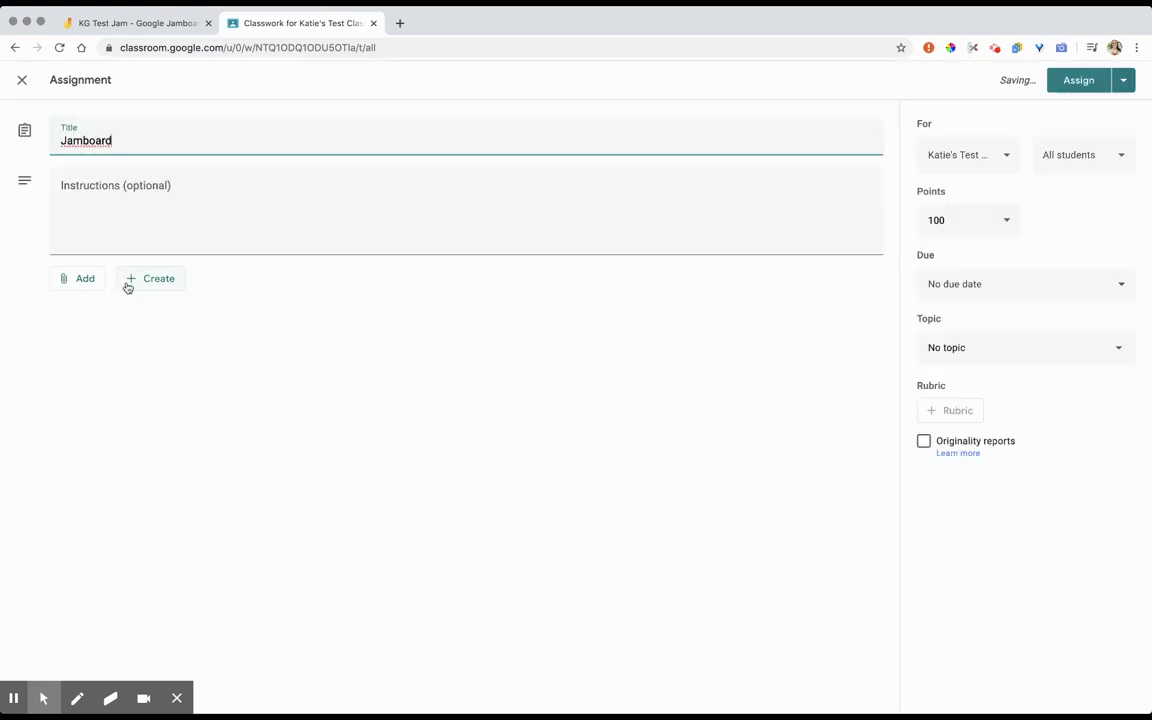
# Step: Attach KG Test Jam from Google Drive to the assignment
pyautogui.click(127, 287)
pyautogui.click(87, 332)
pyautogui.click(80, 278)
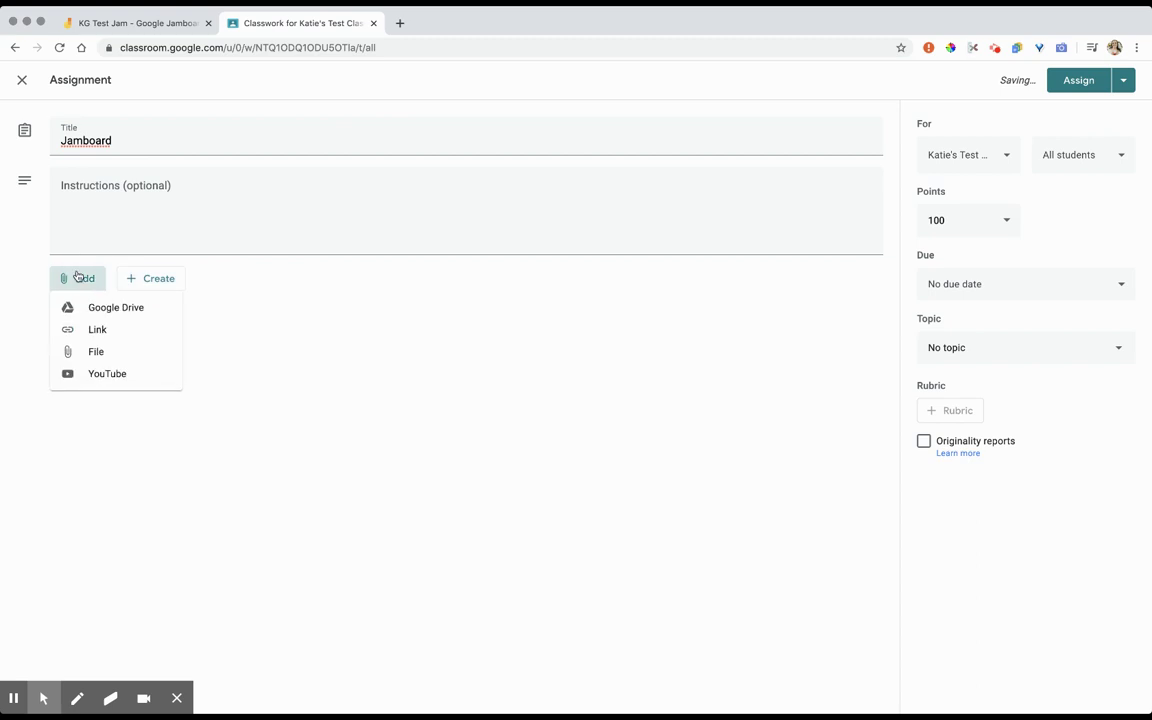
pyautogui.click(97, 310)
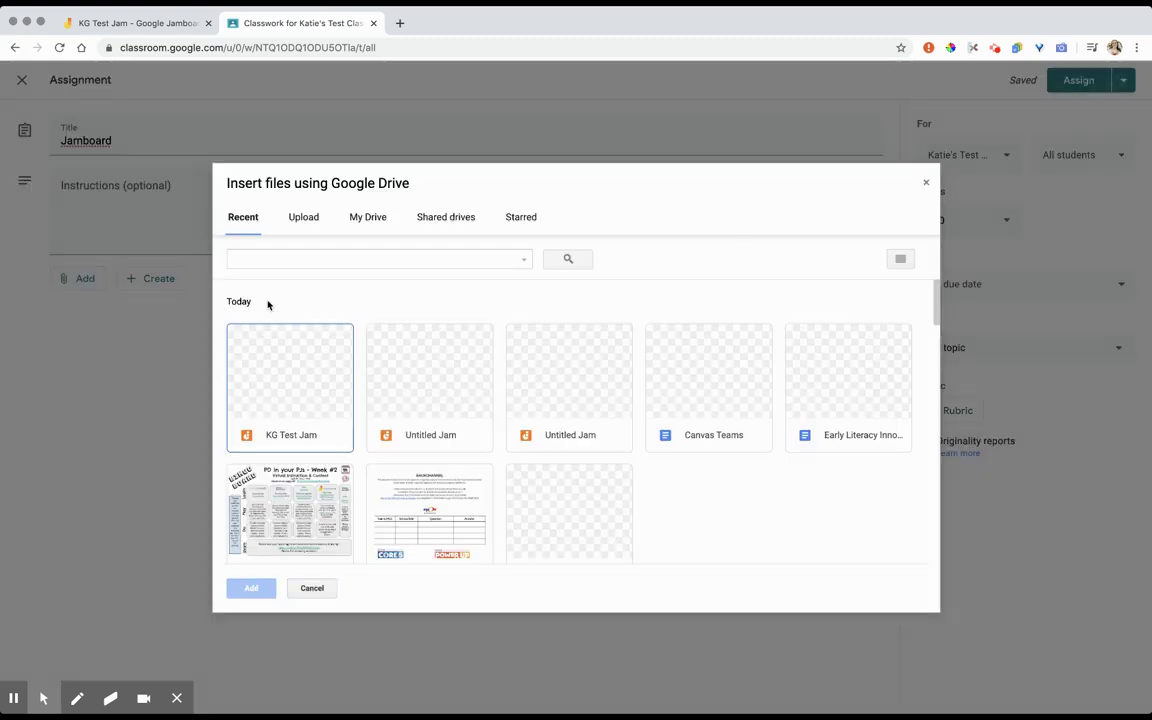
pyautogui.click(295, 365)
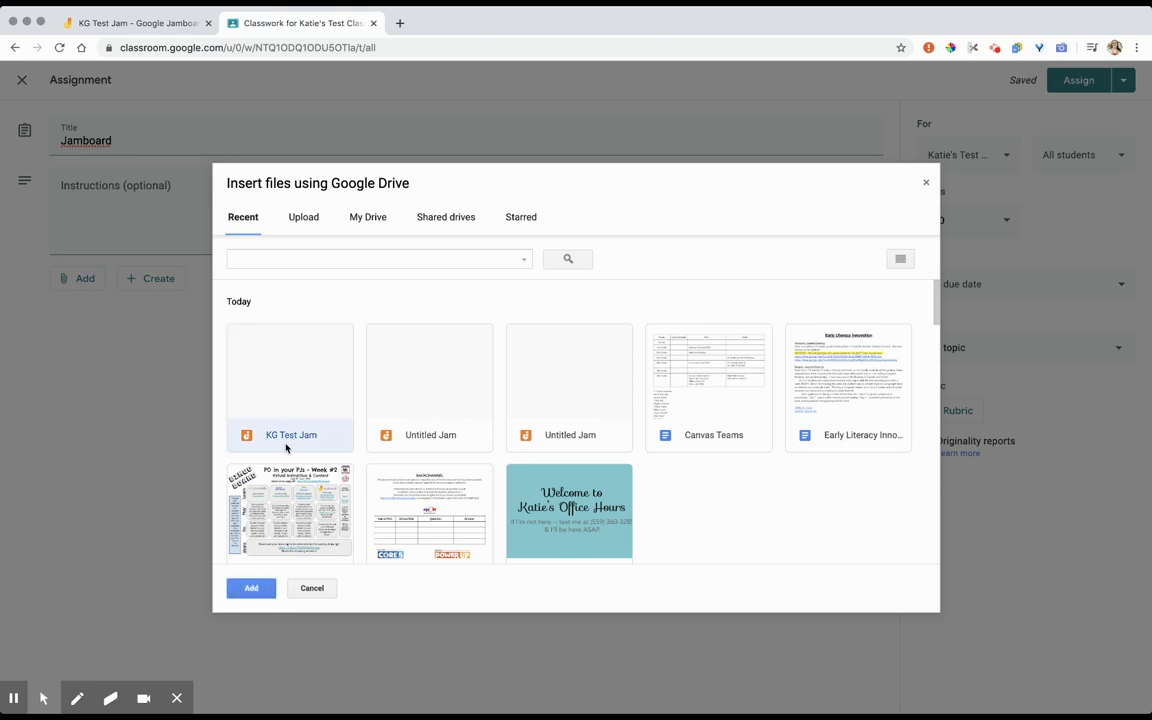
pyautogui.click(251, 588)
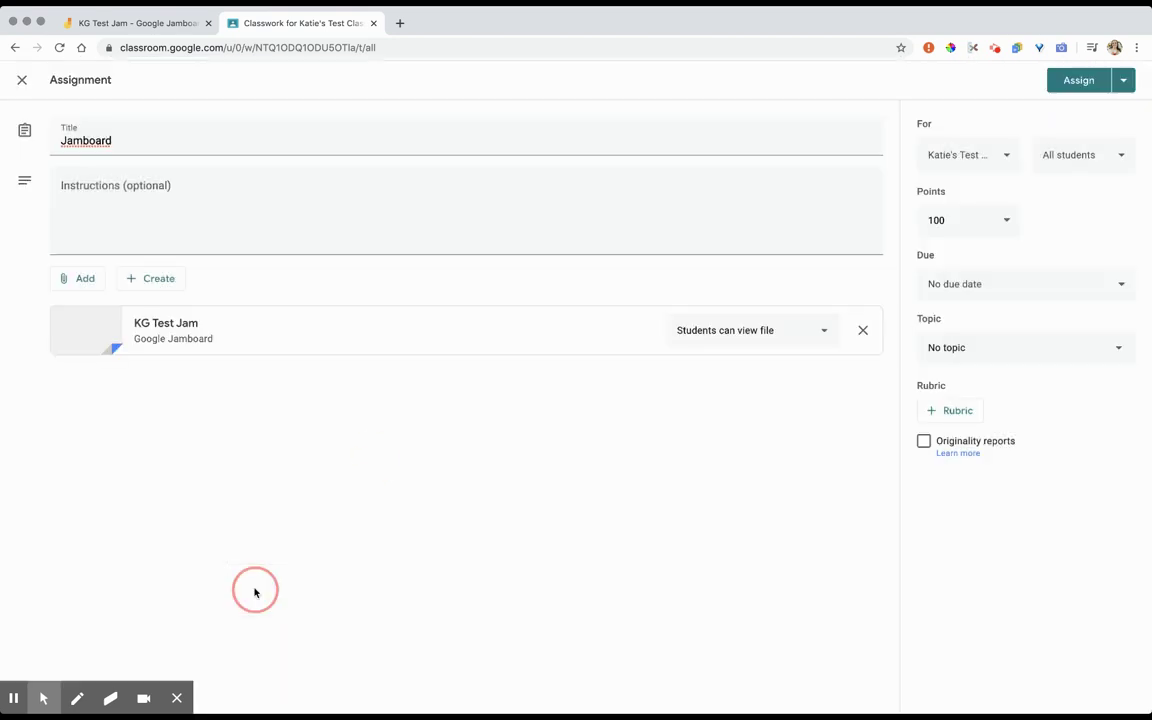
# Step: Set the attached jam to "Students can edit file" and switch back to KG Test Jam in Jamboard
pyautogui.click(824, 335)
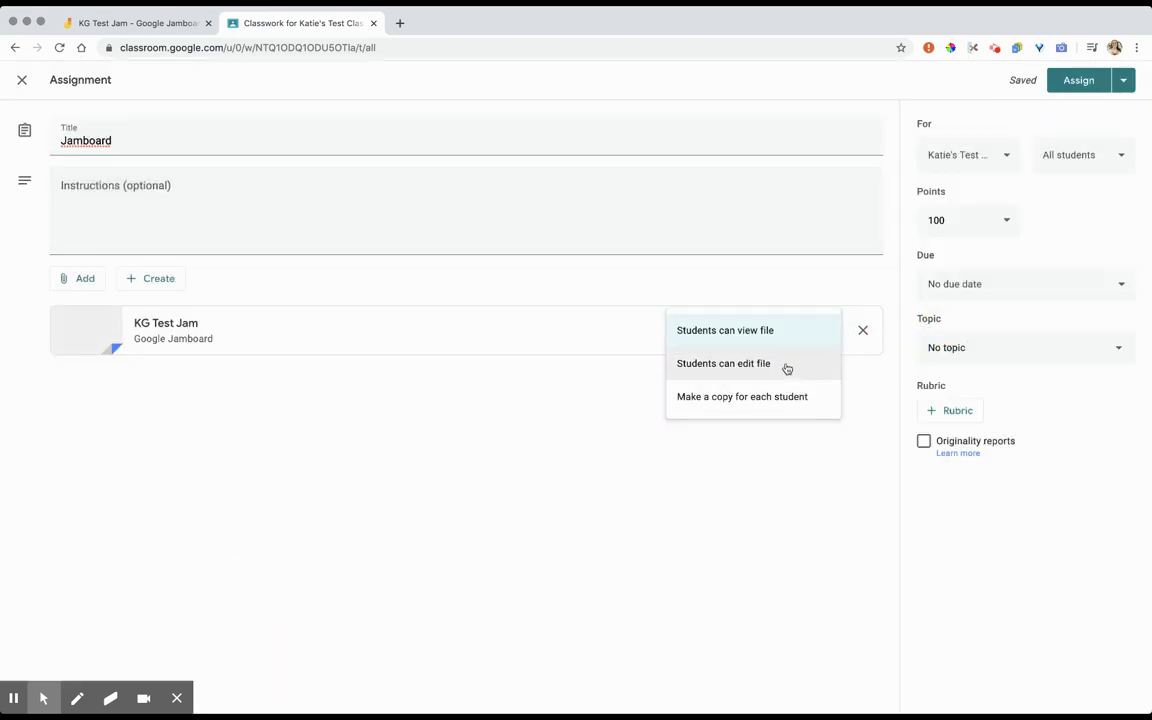
pyautogui.click(786, 366)
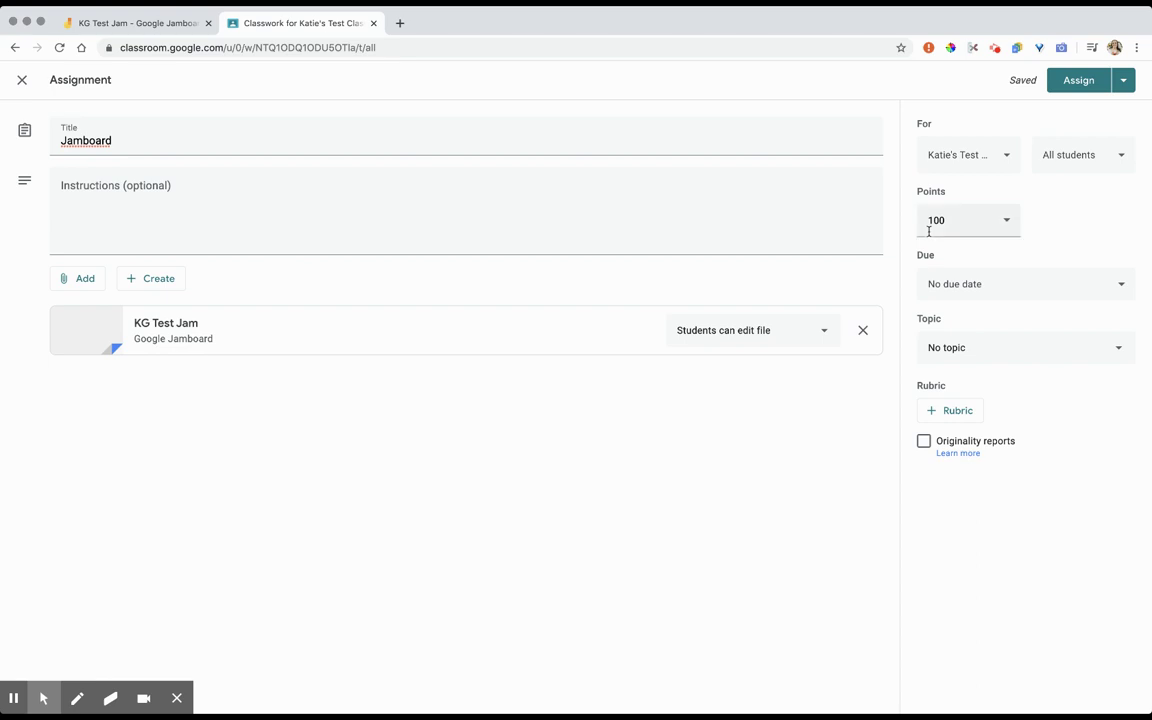
pyautogui.click(134, 24)
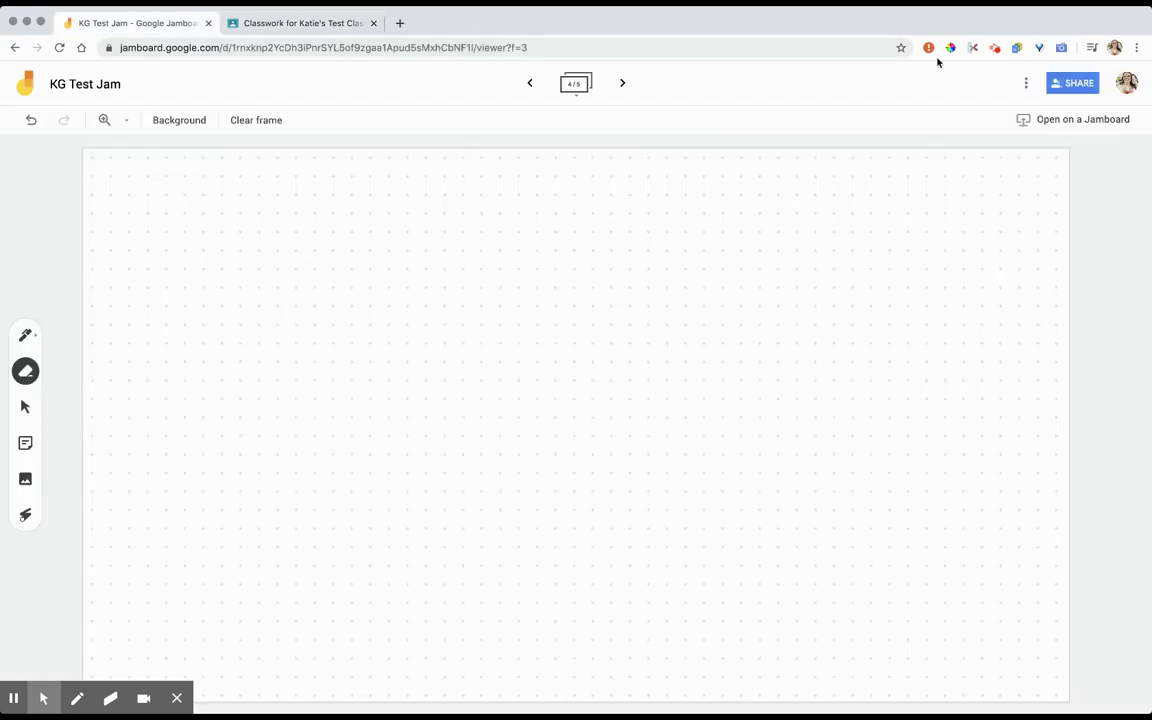